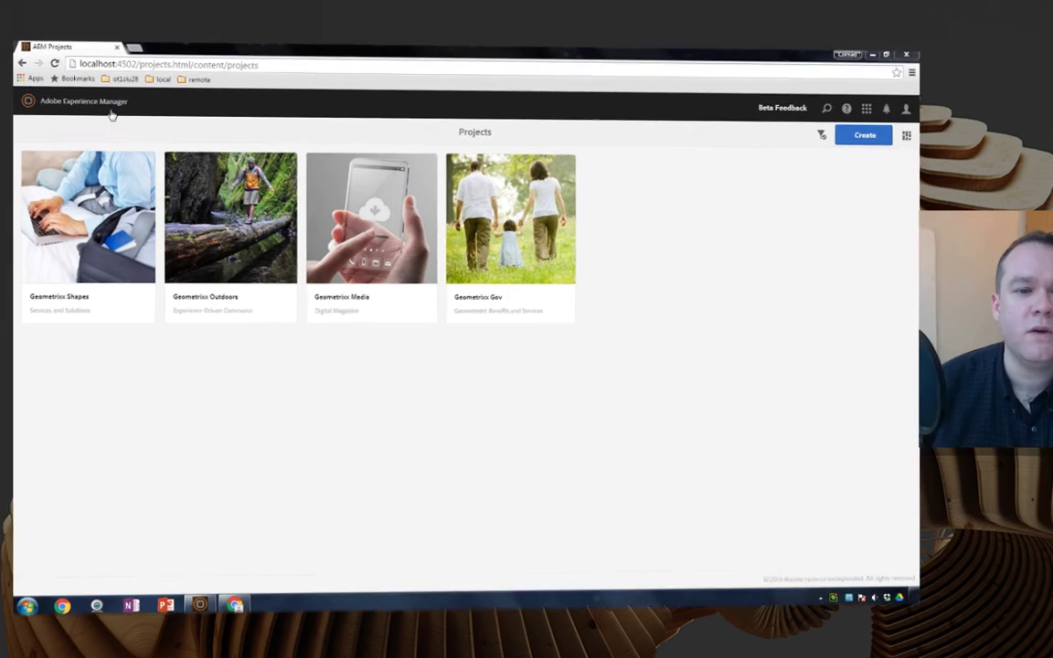
Go to Forms > Themes and choose Create > Theme to bring up the blank theme form
{"action": "left_click", "coordinate": [110, 105]}
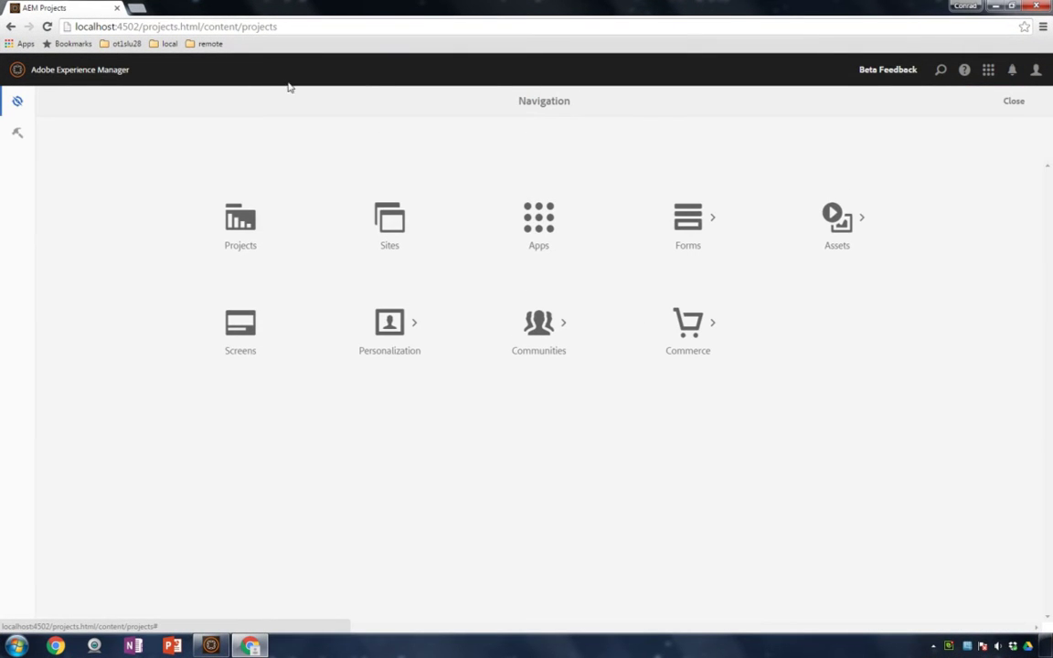
{"action": "left_click", "coordinate": [687, 219]}
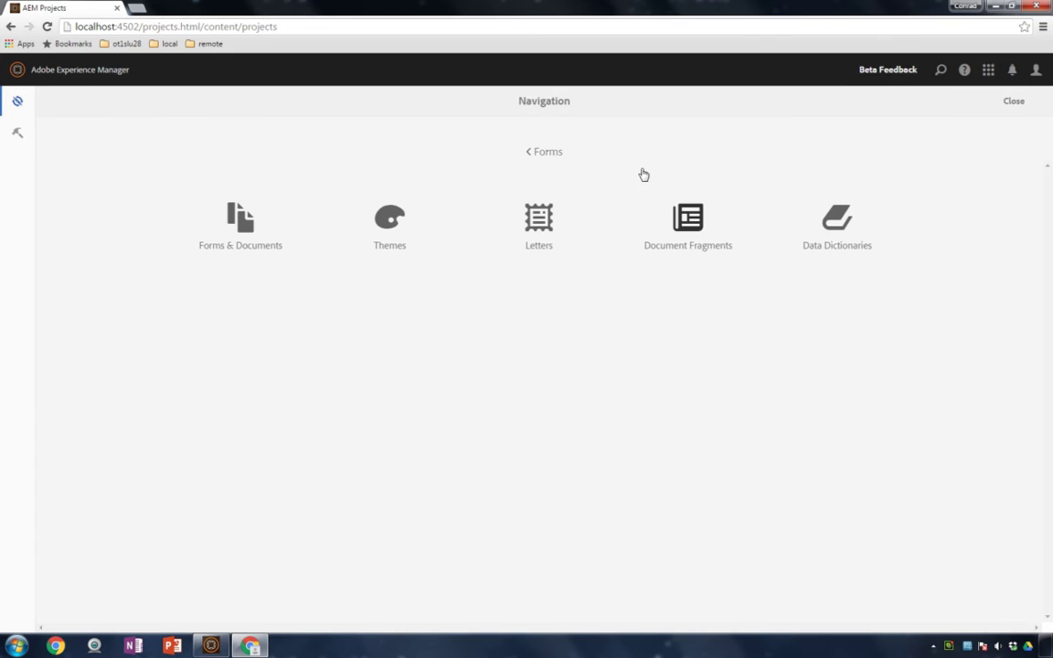
{"action": "left_click", "coordinate": [393, 217]}
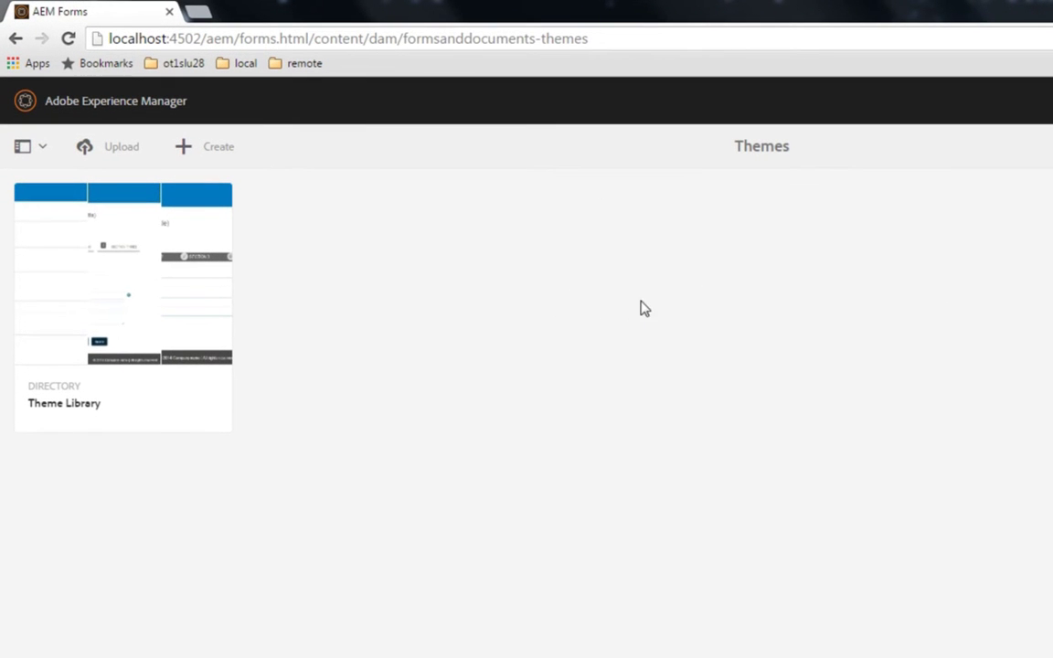
{"action": "mouse_move", "coordinate": [195, 330]}
{"action": "left_click", "coordinate": [218, 151]}
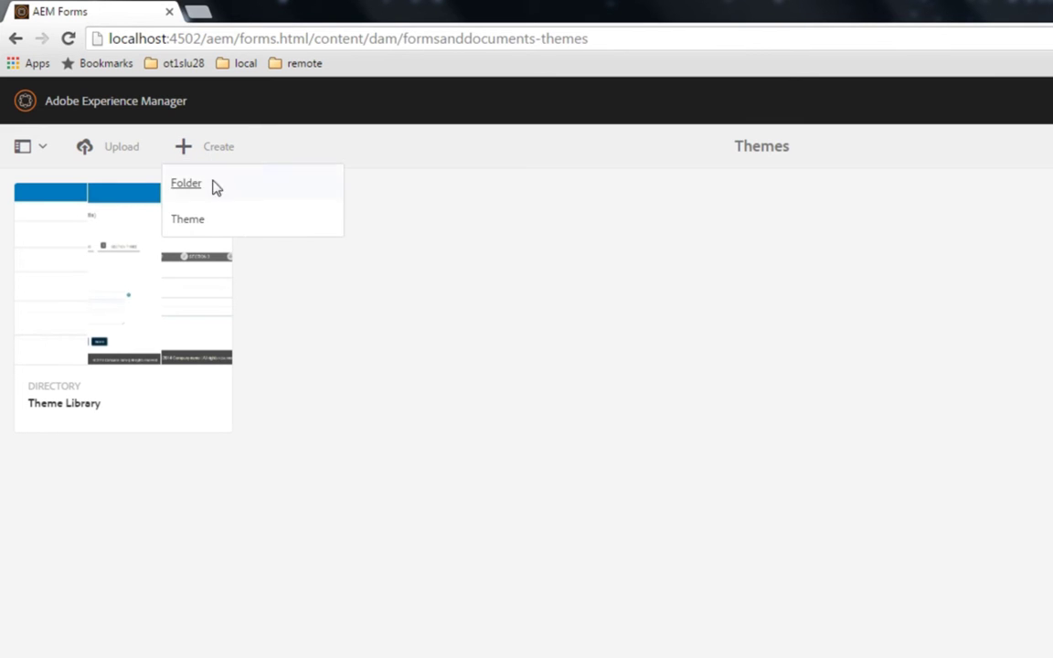
{"action": "left_click", "coordinate": [211, 225]}
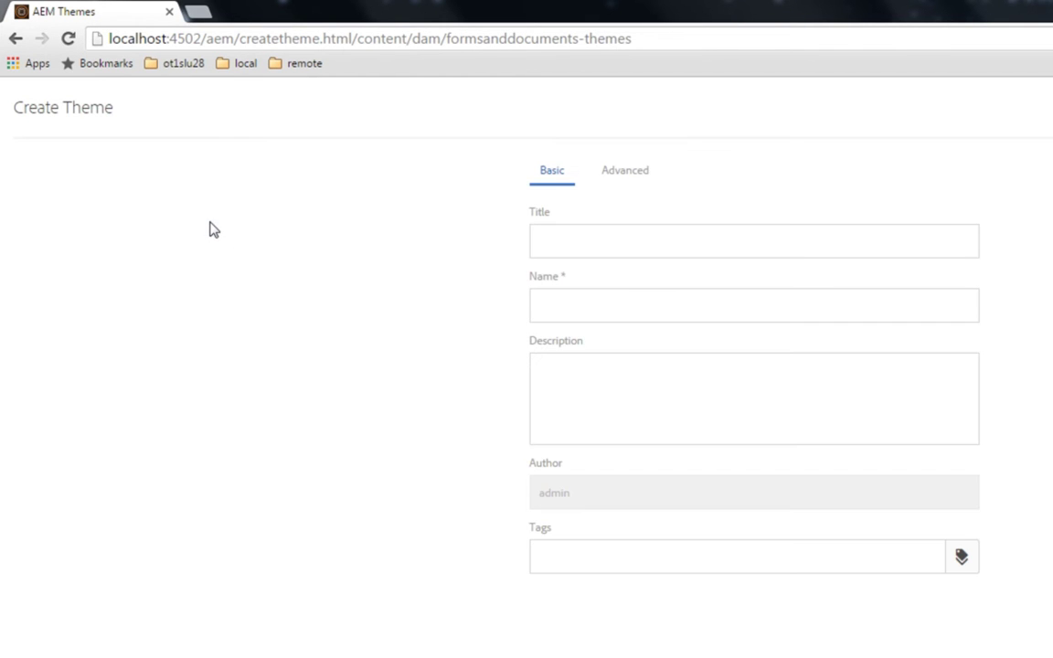
Title the theme 'External Survey Theme', keep the auto-filled name External-Survey-Theme, and create it
{"action": "left_click", "coordinate": [627, 235]}
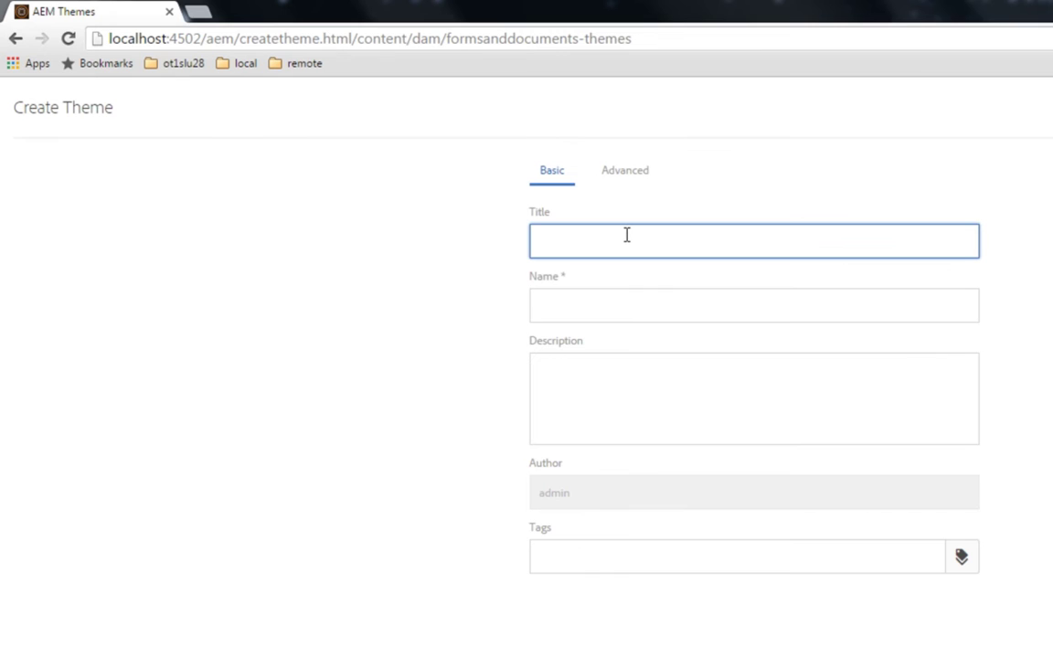
{"action": "type", "text": "External Survey "}
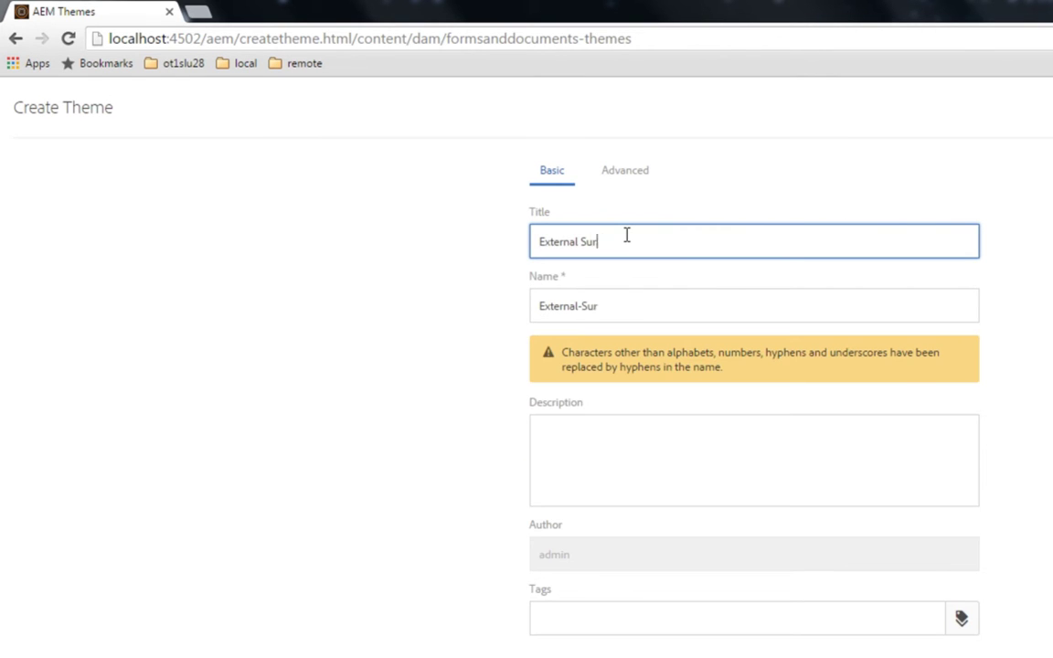
{"action": "type", "text": "ZT"}
{"action": "key", "text": "BackSpace"}
{"action": "key", "text": "BackSpace"}
{"action": "type", "text": "nth"}
{"action": "key", "text": "BackSpace"}
{"action": "key", "text": "BackSpace"}
{"action": "key", "text": "BackSpace"}
{"action": "type", "text": "Theme"}
{"action": "key", "text": "Tab"}
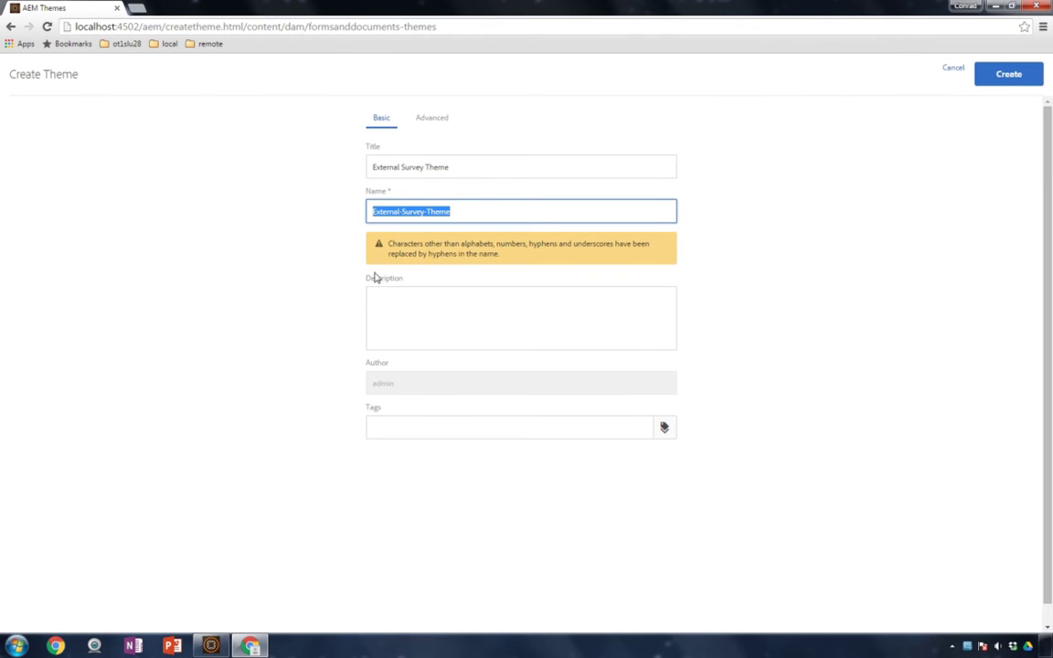
{"action": "left_click", "coordinate": [984, 85]}
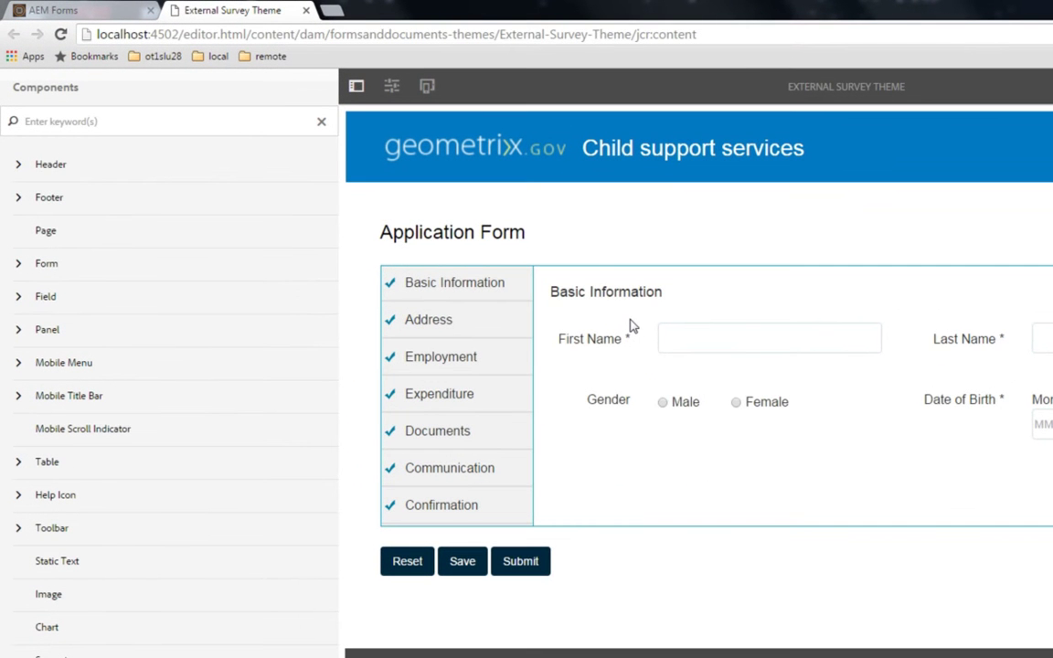
{"action": "left_click", "coordinate": [391, 88]}
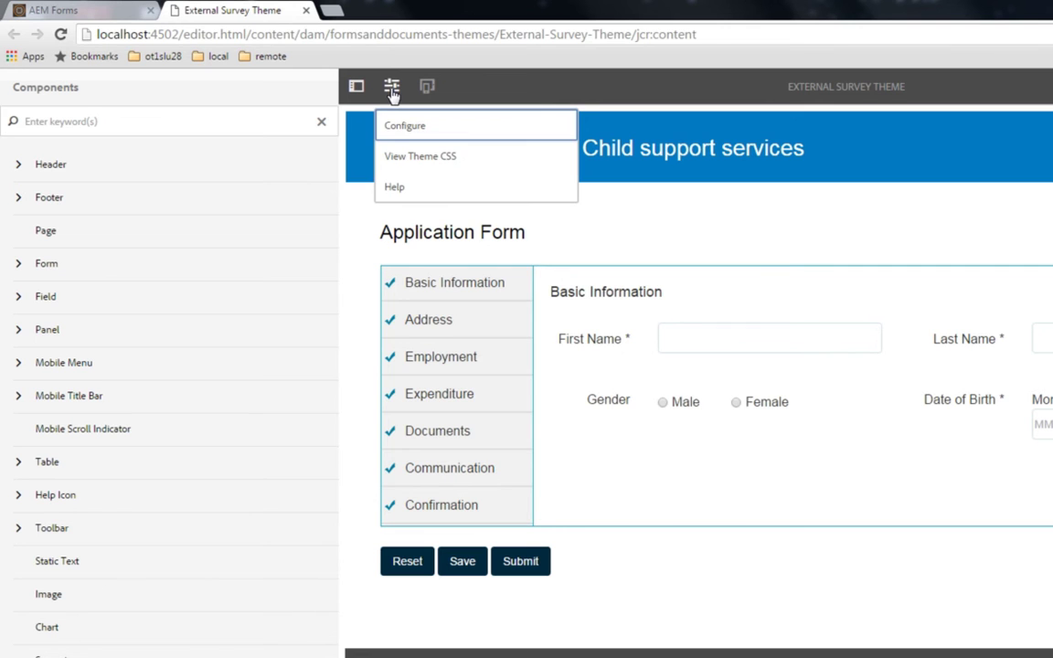
{"action": "left_click", "coordinate": [404, 129]}
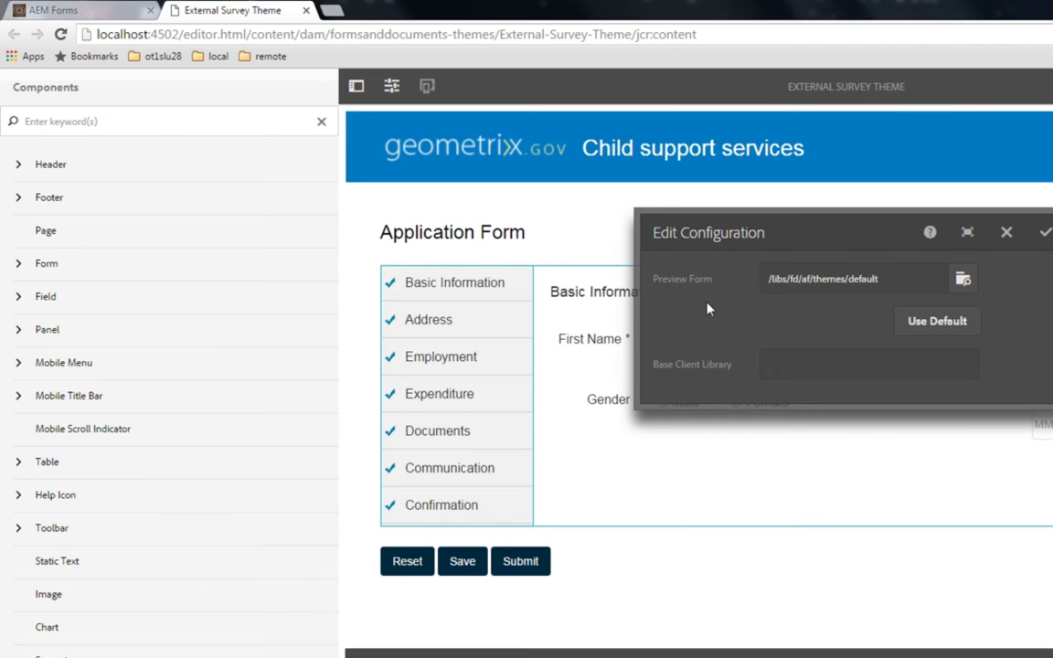
{"action": "left_click", "coordinate": [1006, 232]}
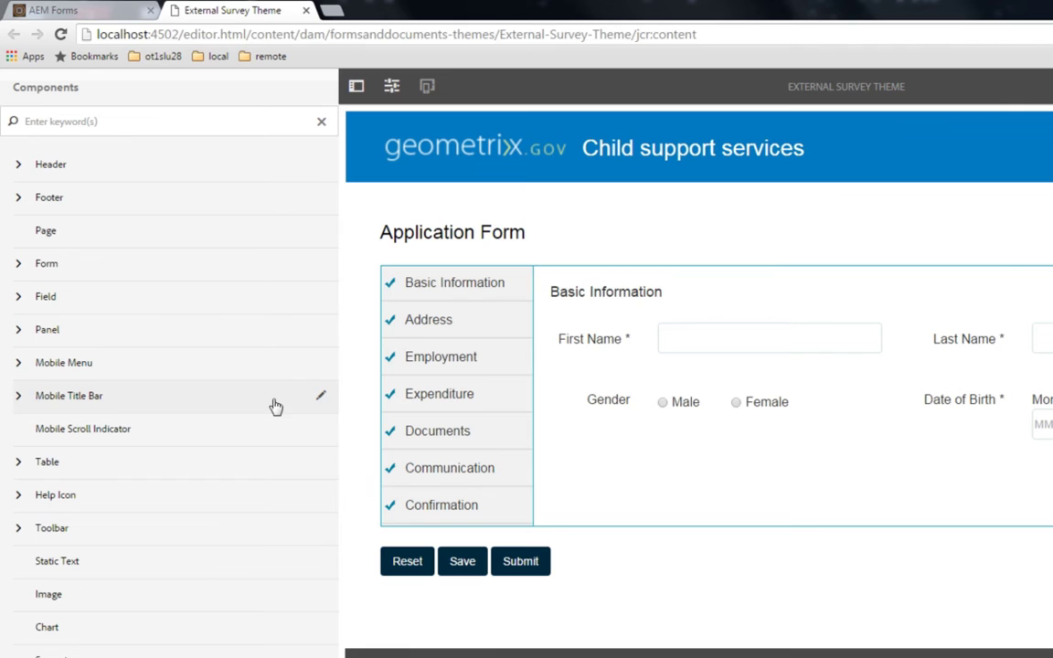
Search components for 'help', then select the form's help icon and bring up its style properties
{"action": "left_click", "coordinate": [152, 122]}
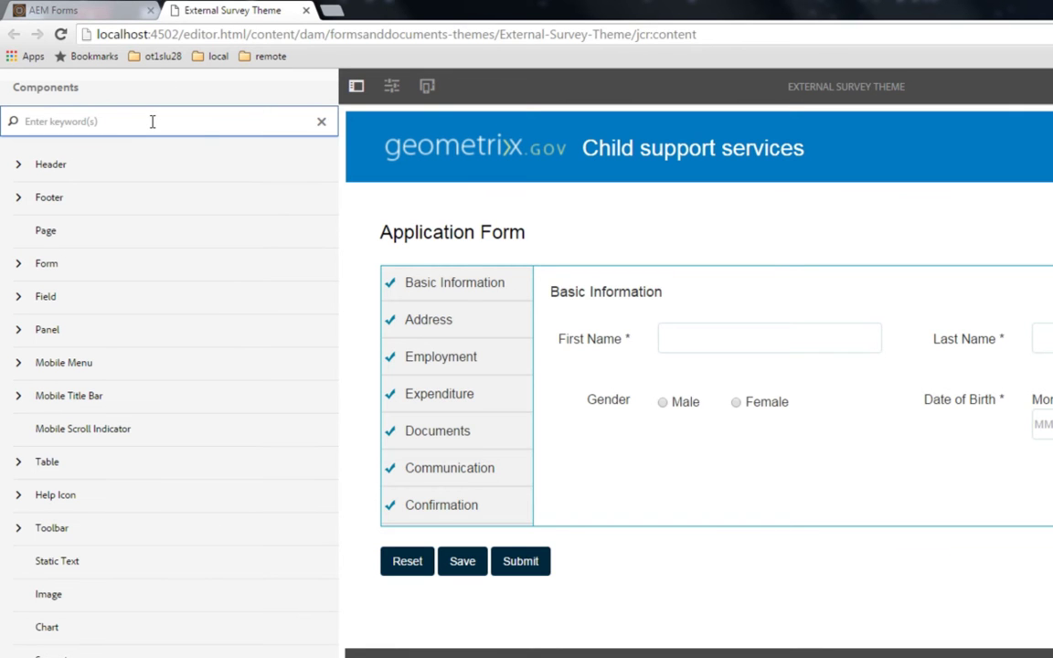
{"action": "type", "text": "help"}
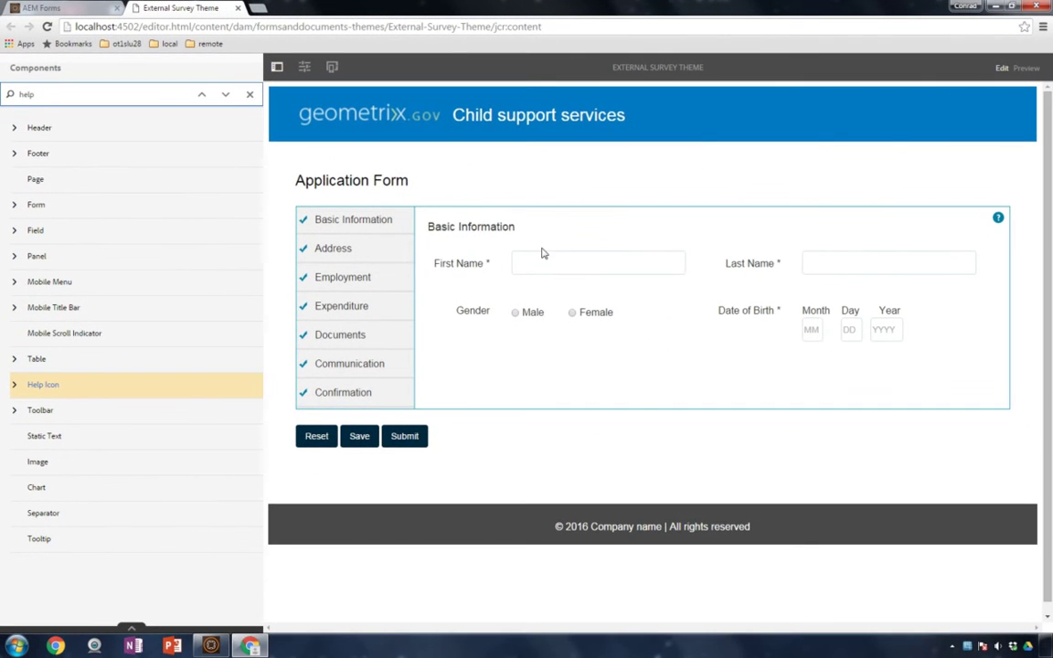
{"action": "left_click", "coordinate": [553, 262]}
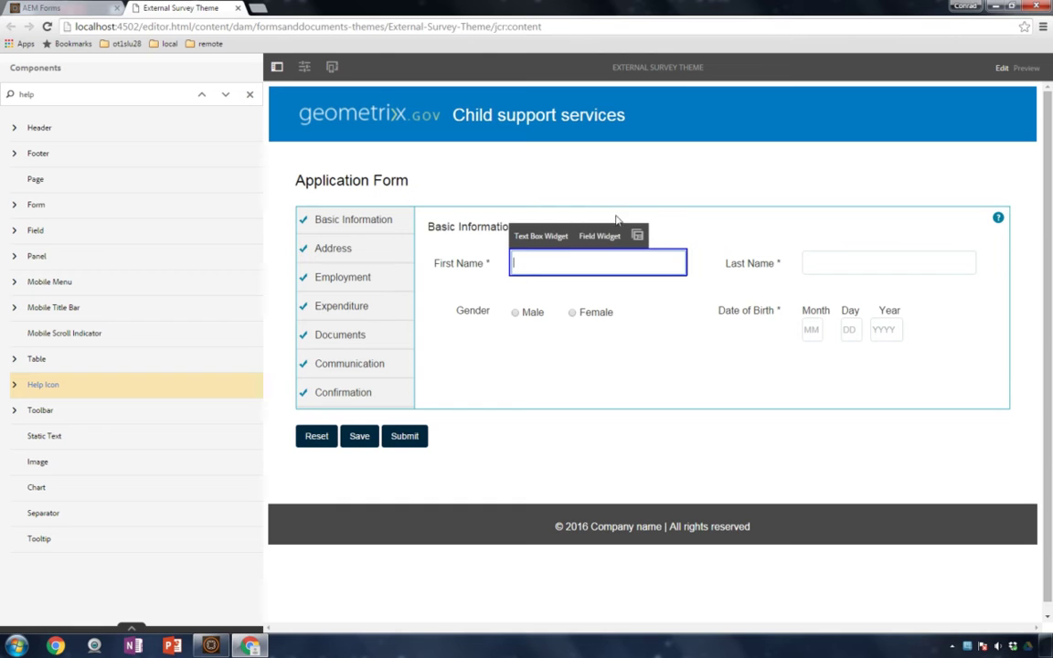
{"action": "left_click", "coordinate": [636, 237]}
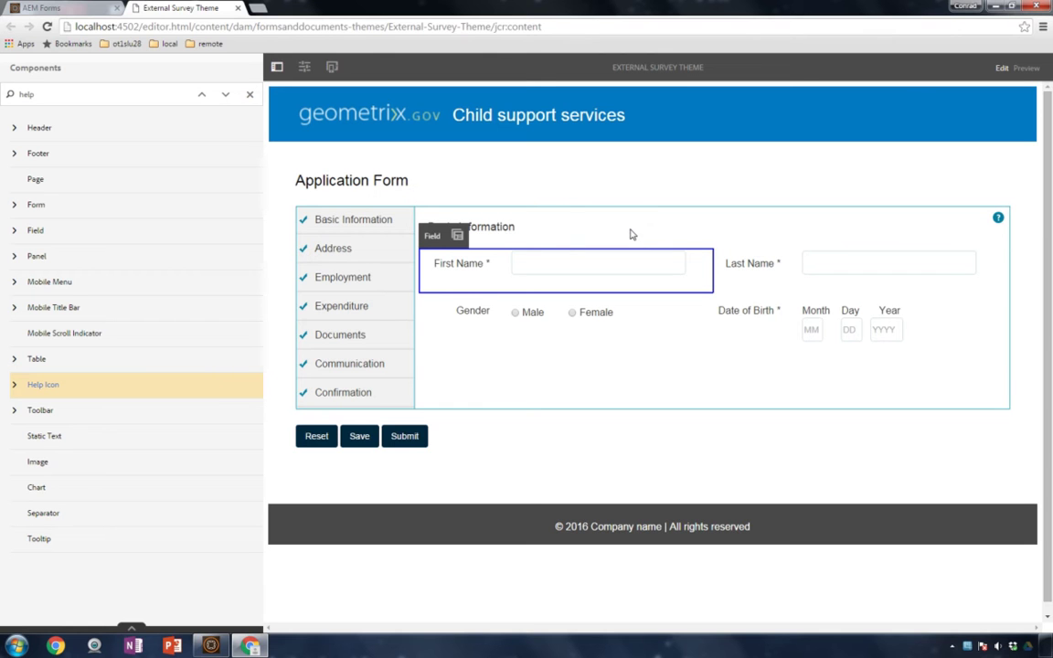
{"action": "left_click", "coordinate": [380, 277]}
{"action": "left_click", "coordinate": [386, 221]}
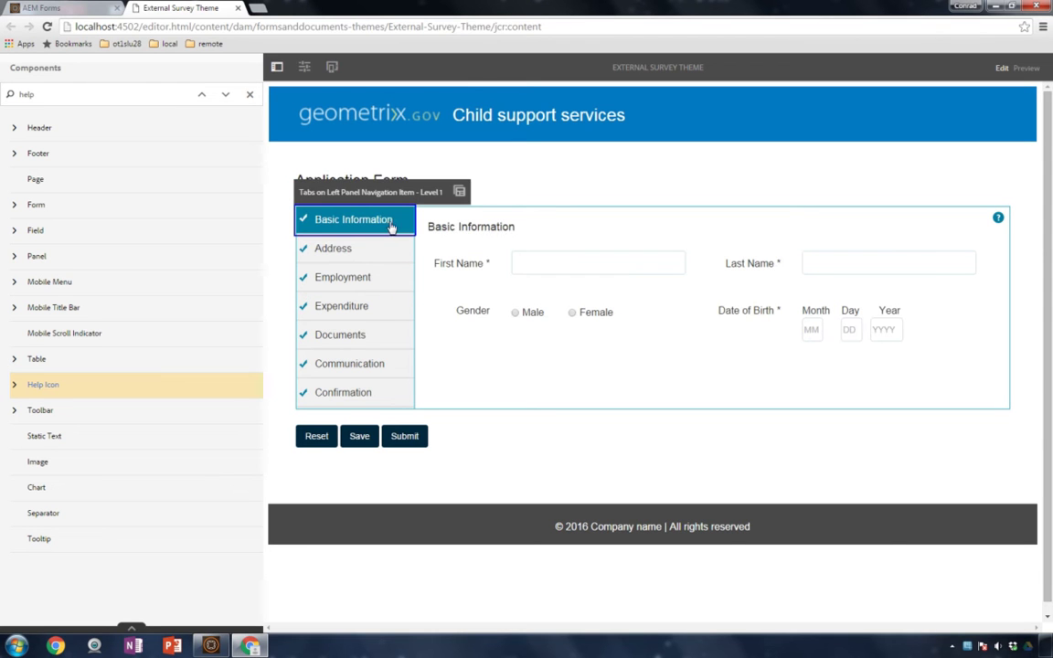
{"action": "left_click", "coordinate": [736, 271]}
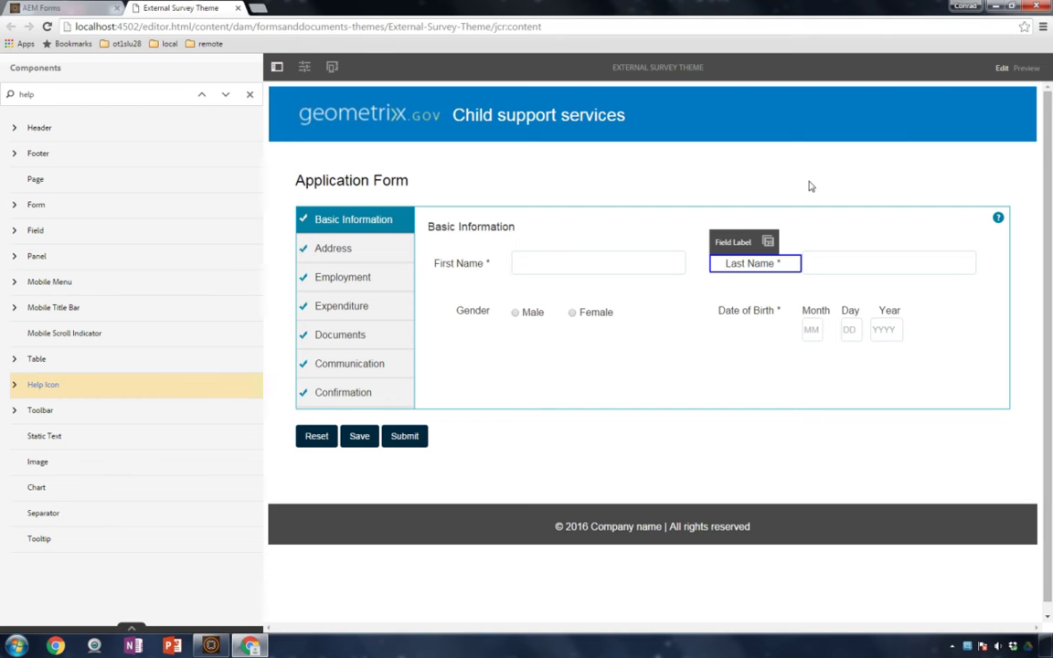
{"action": "left_click", "coordinate": [997, 218]}
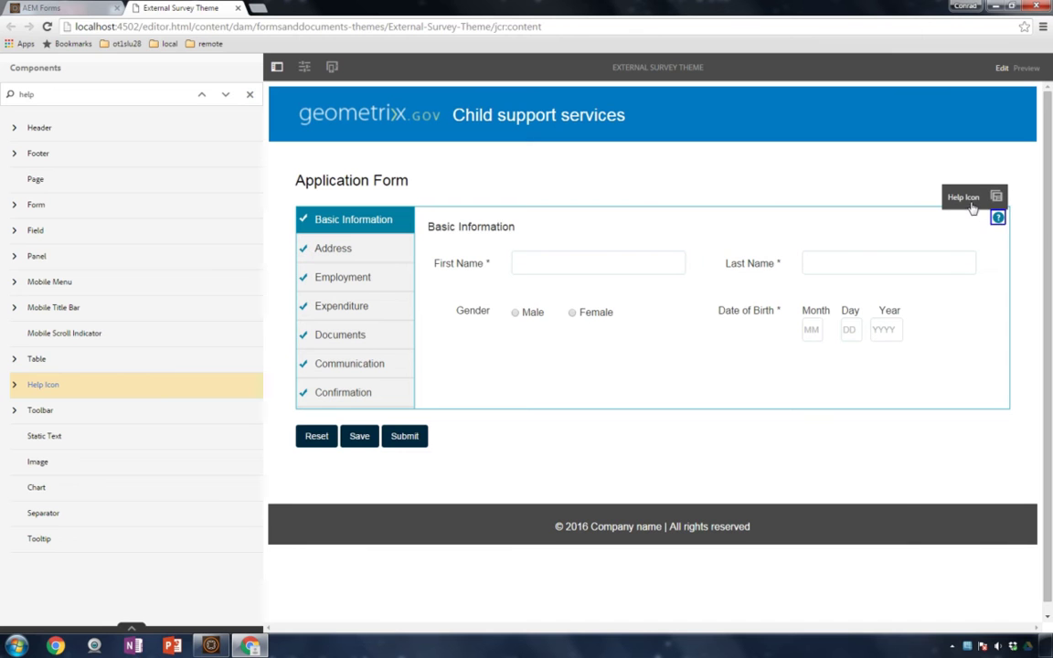
{"action": "left_click", "coordinate": [971, 201]}
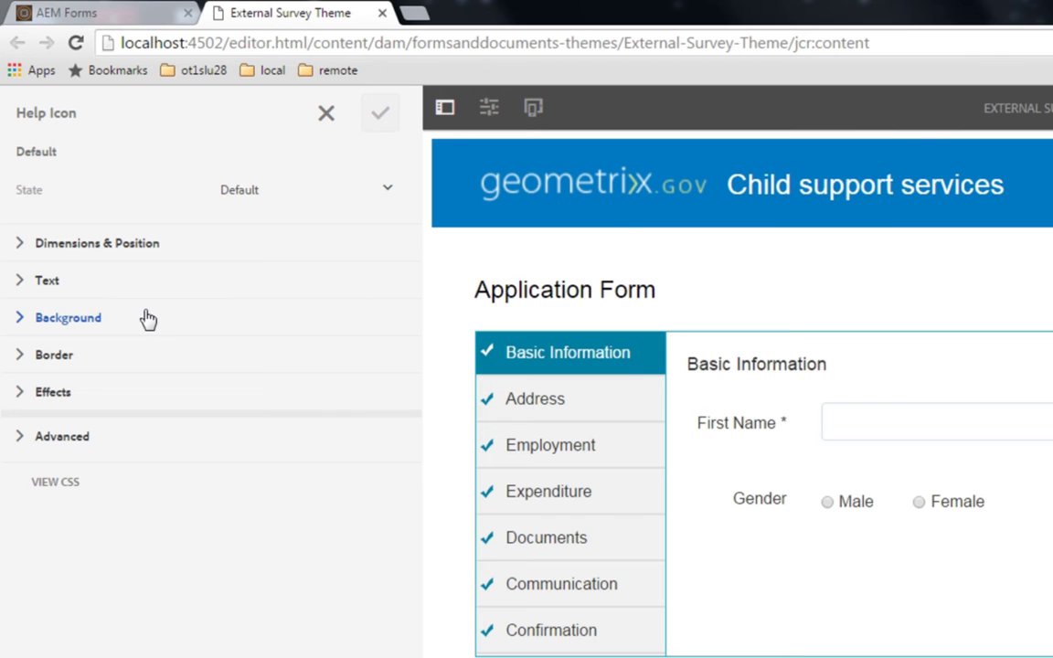
Set the help icon's background colour to green rgb(11,146,48) and apply the style
{"action": "left_click", "coordinate": [20, 317]}
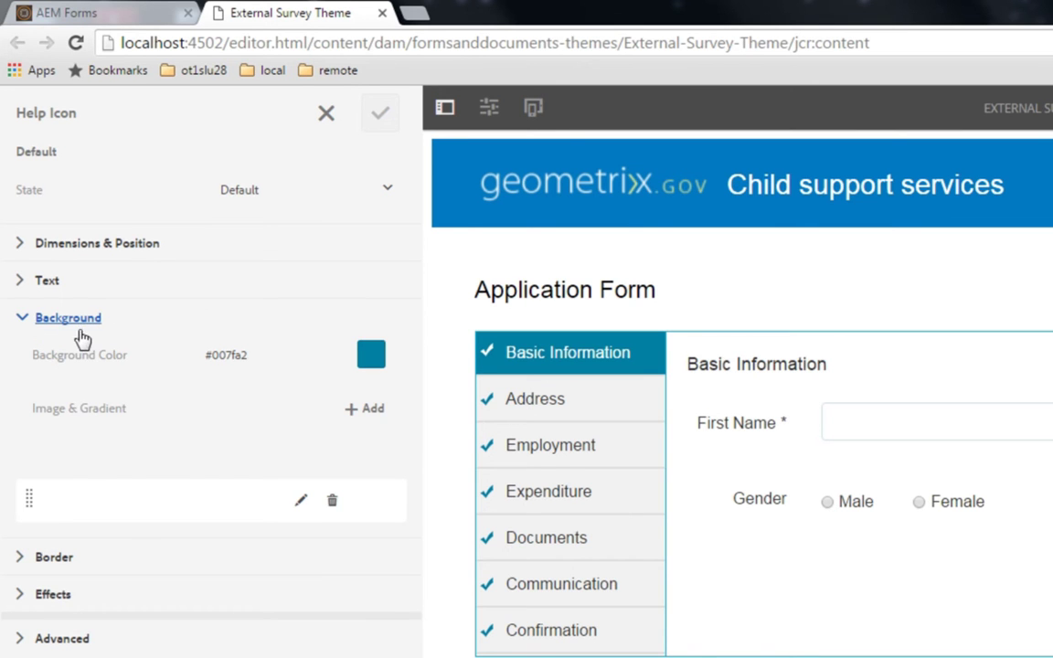
{"action": "left_click", "coordinate": [373, 357]}
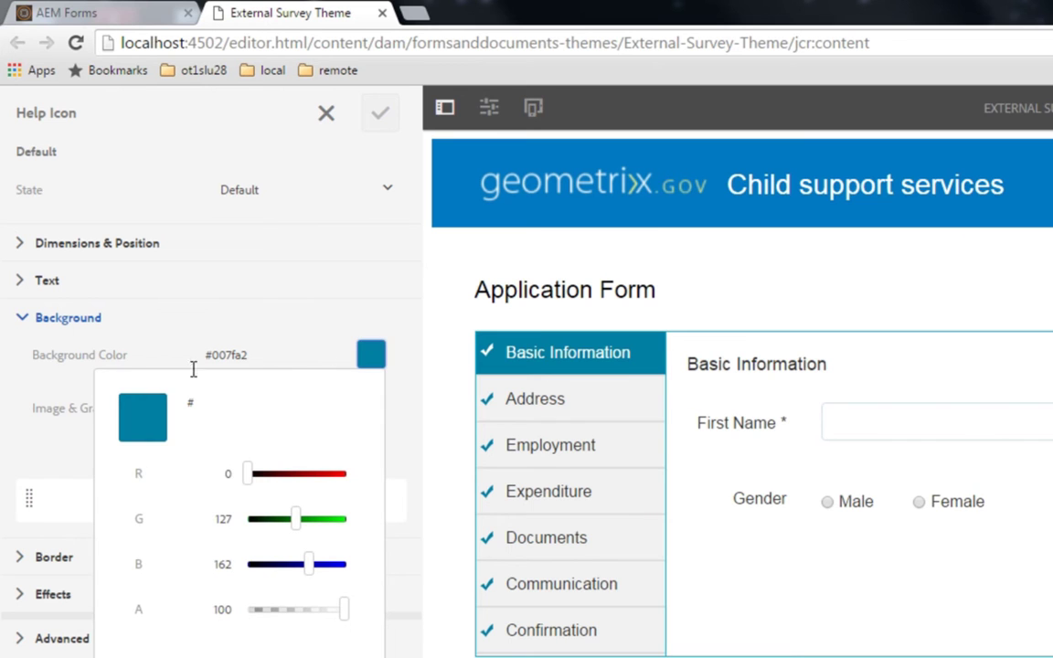
{"action": "left_click", "coordinate": [148, 422]}
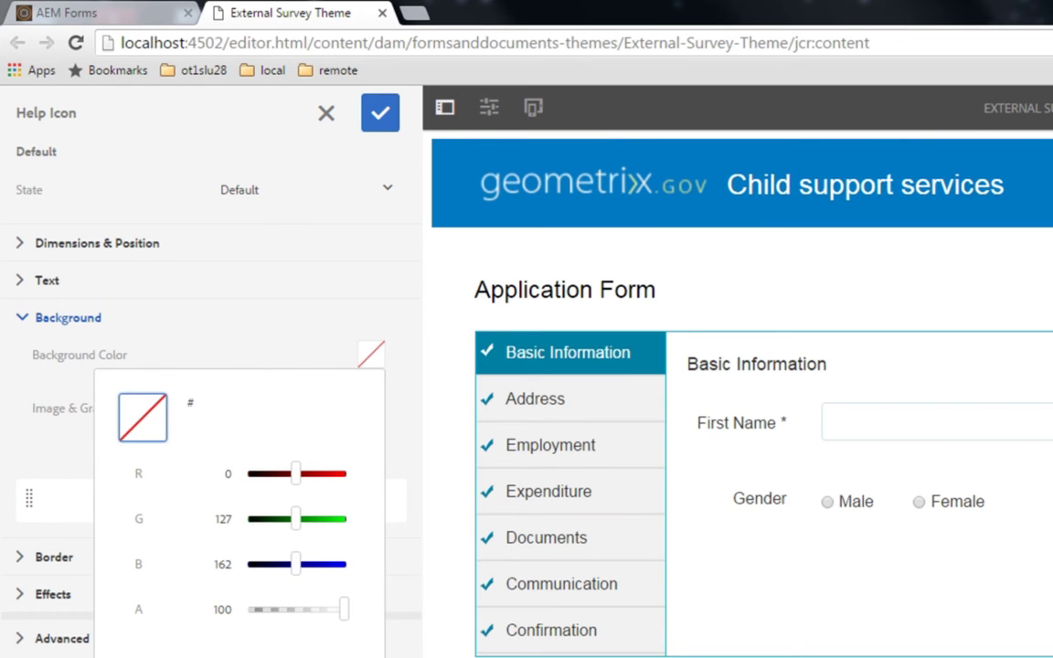
{"action": "left_click_drag", "start_coordinate": [295, 518], "coordinate": [346, 518]}
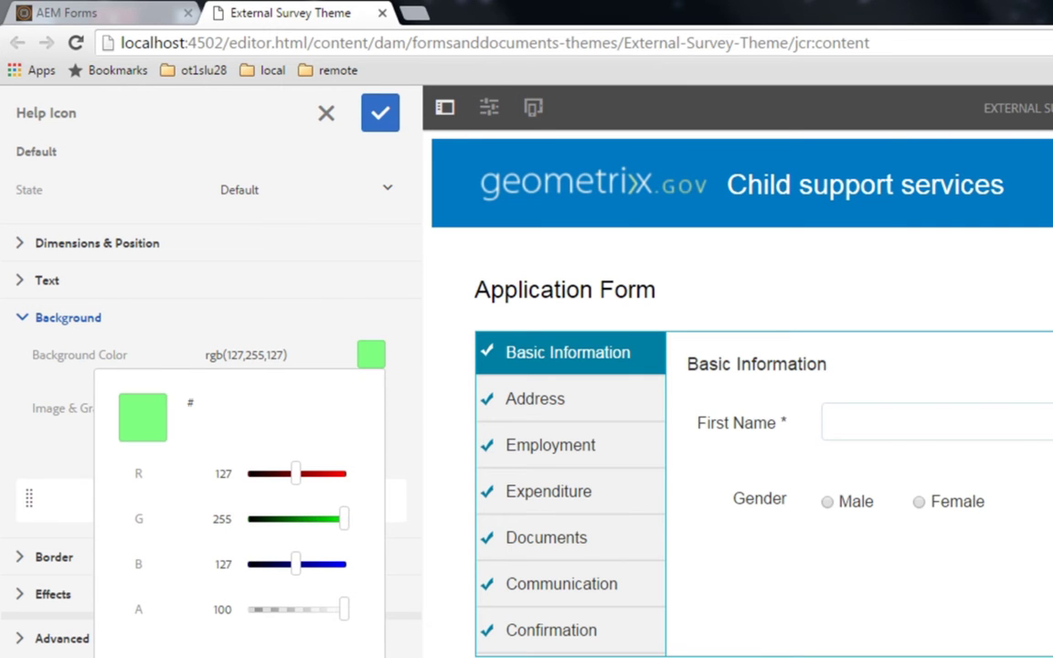
{"action": "left_click_drag", "start_coordinate": [295, 564], "coordinate": [265, 563]}
{"action": "left_click_drag", "start_coordinate": [295, 472], "coordinate": [252, 472]}
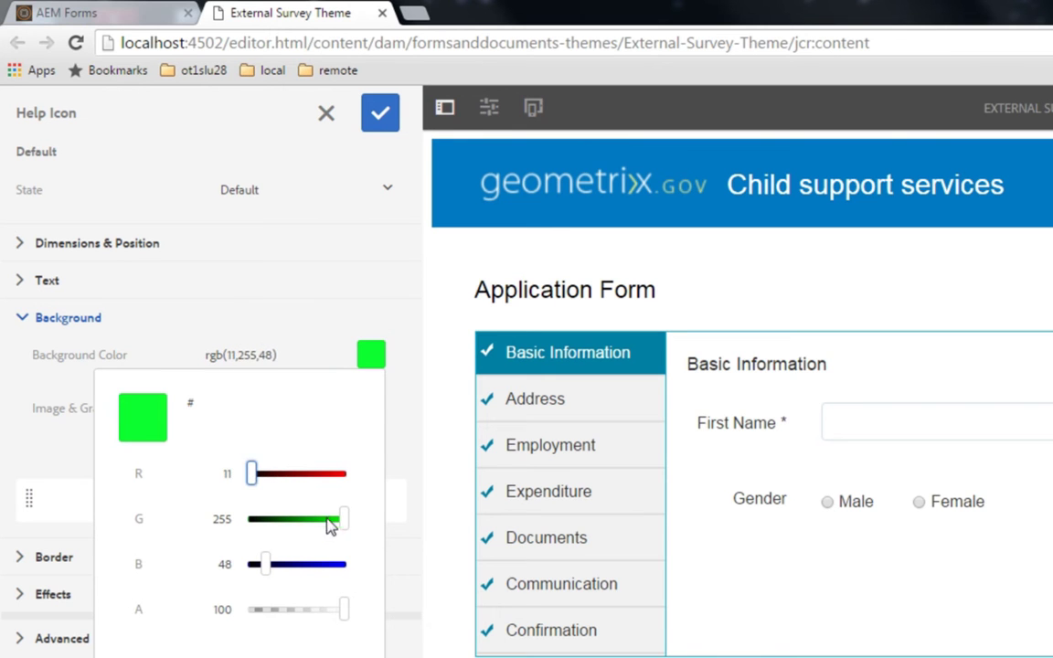
{"action": "left_click_drag", "start_coordinate": [344, 526], "coordinate": [304, 525]}
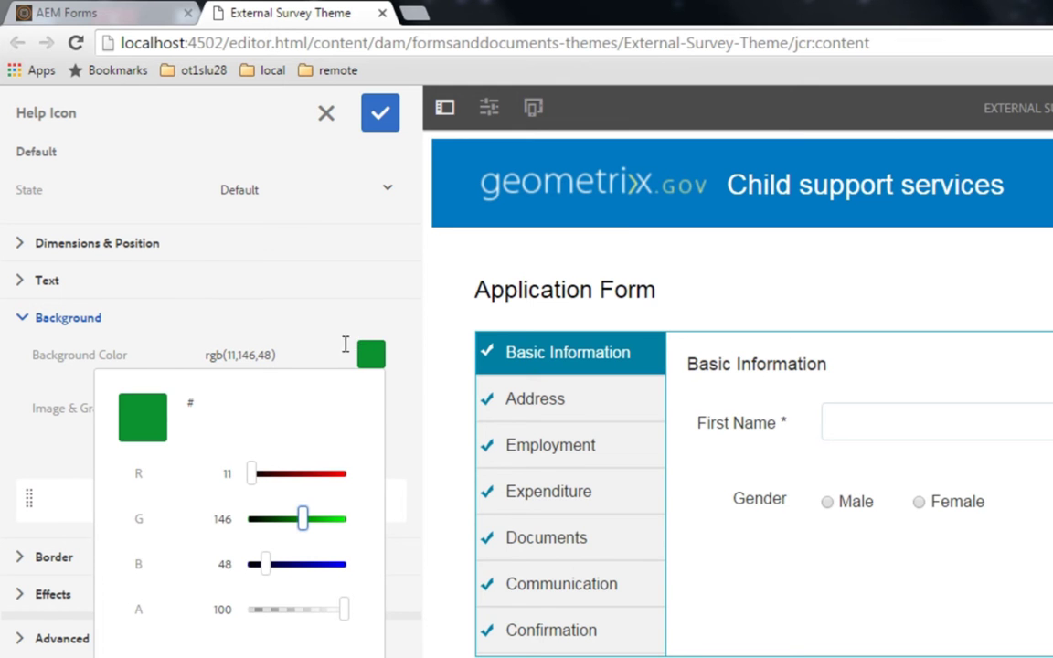
{"action": "left_click", "coordinate": [400, 366]}
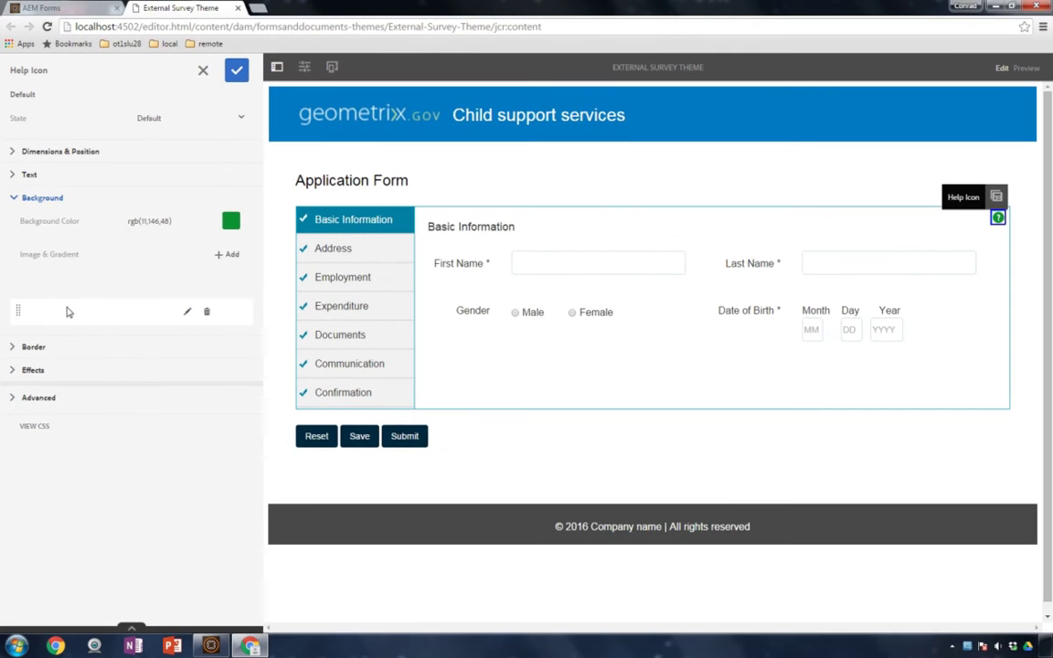
{"action": "left_click", "coordinate": [237, 73]}
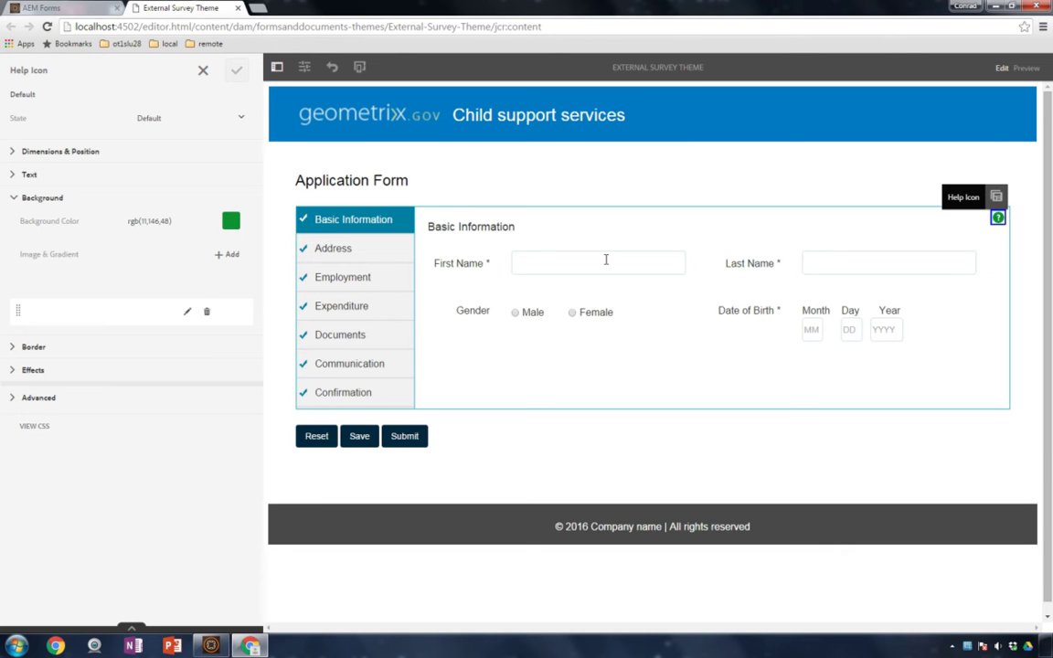
Select the First Name text box widget and switch its styling to the Error state
{"action": "left_click", "coordinate": [605, 260]}
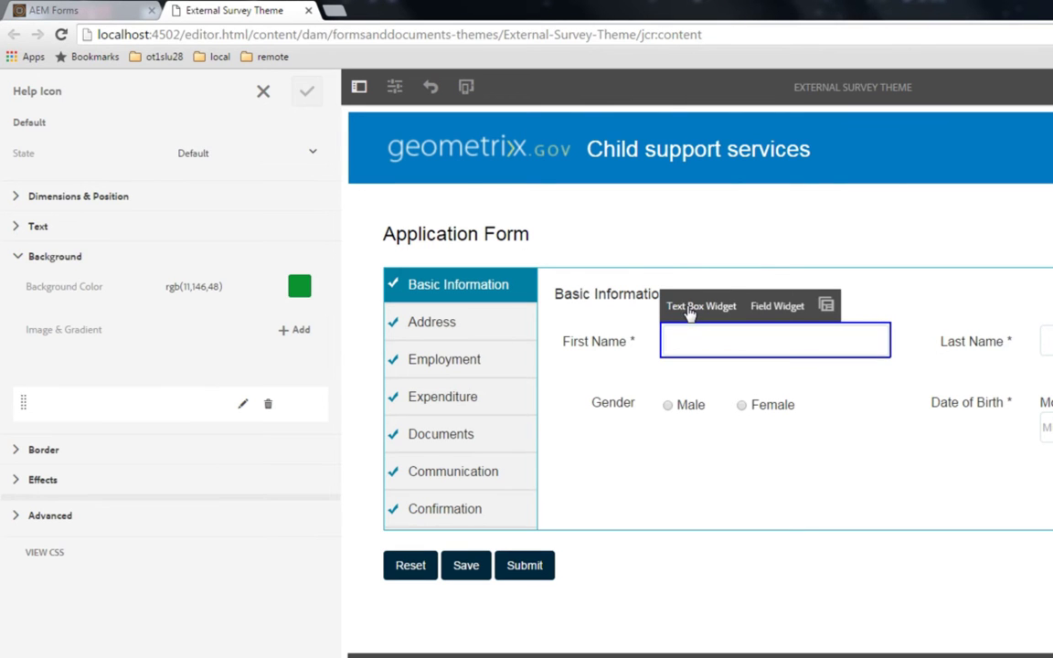
{"action": "left_click", "coordinate": [690, 307]}
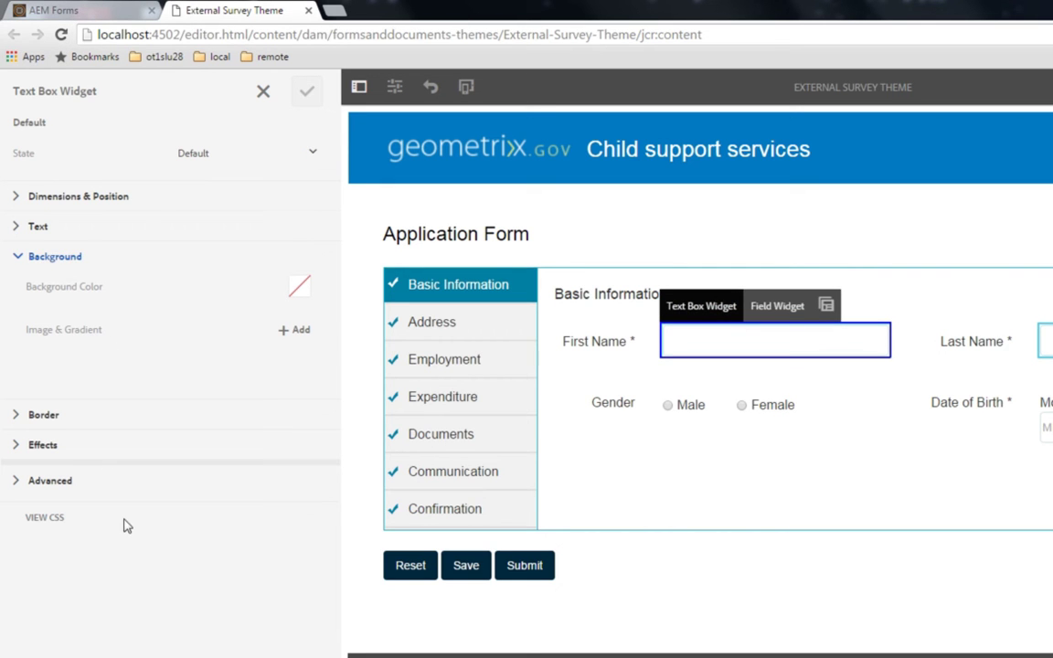
{"action": "left_click", "coordinate": [214, 161]}
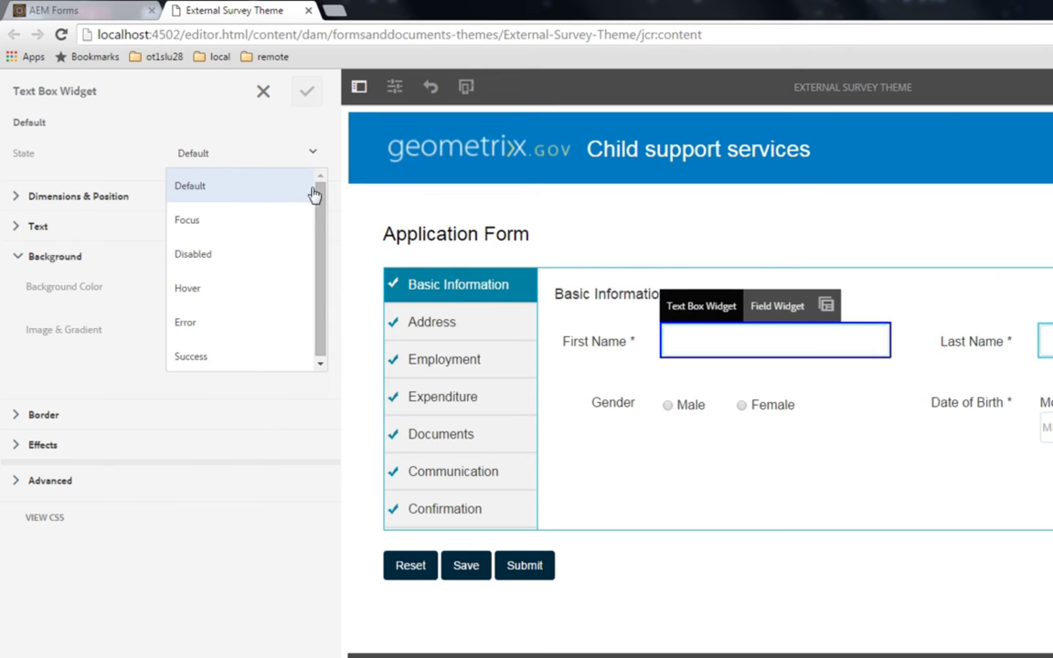
{"action": "left_click_drag", "start_coordinate": [322, 197], "coordinate": [322, 230]}
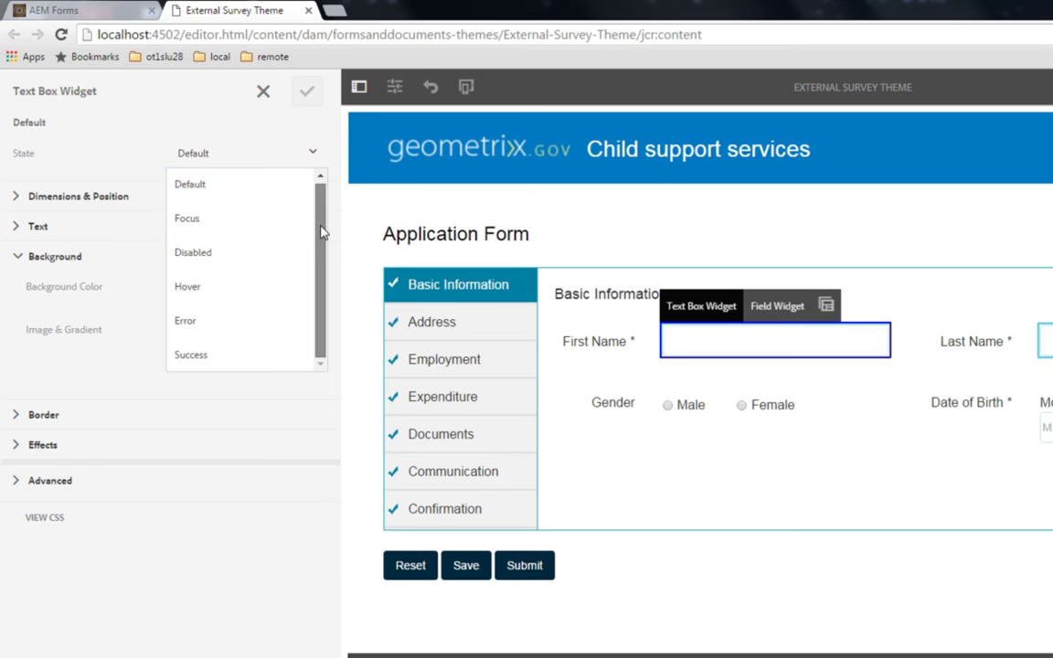
{"action": "left_click", "coordinate": [221, 323]}
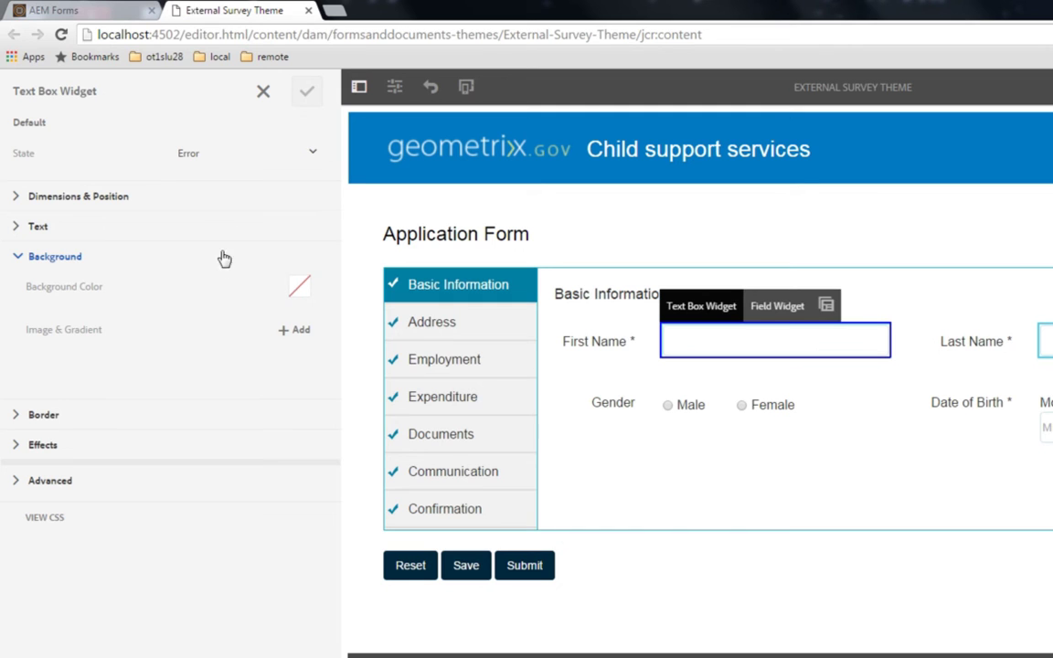
Set the Error-state background colour to translucent red rgba(252,0,0,0.13)
{"action": "left_click", "coordinate": [299, 288]}
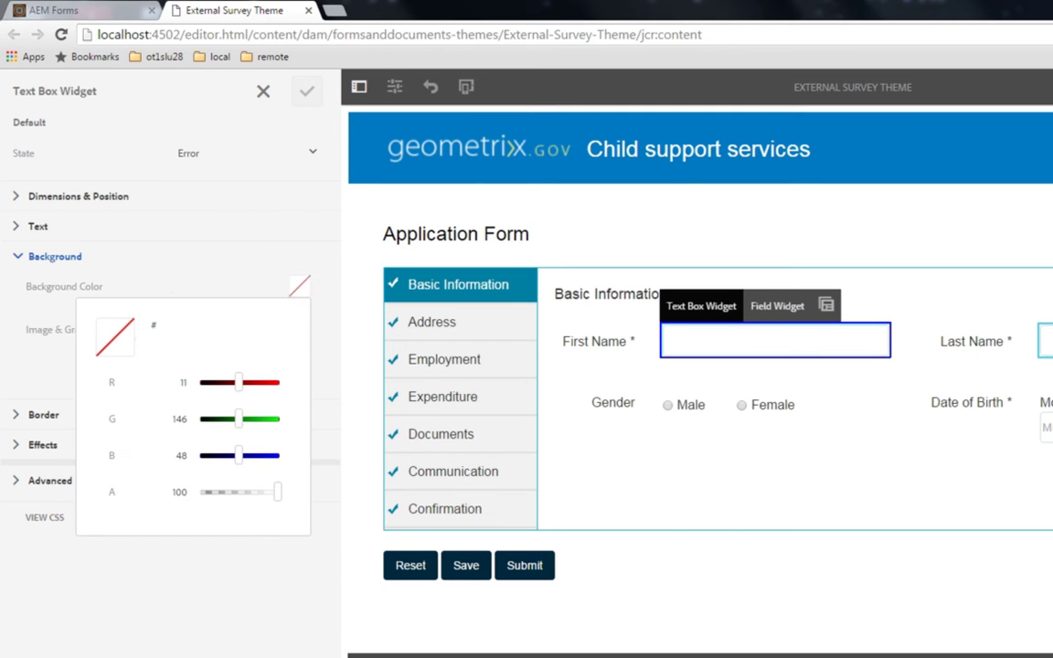
{"action": "left_click_drag", "start_coordinate": [240, 382], "coordinate": [277, 382]}
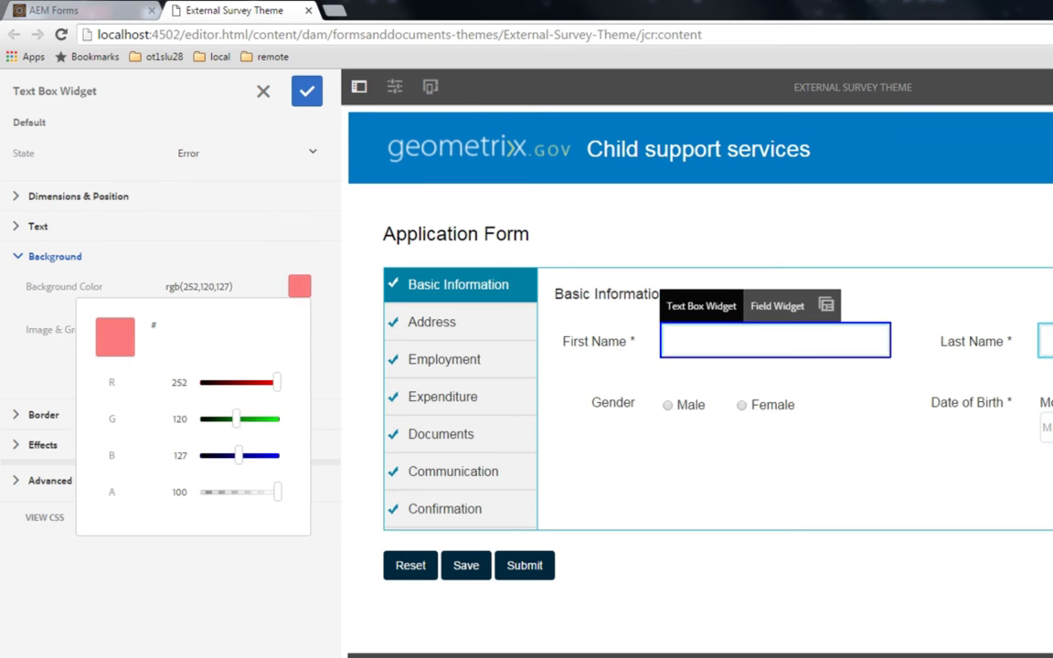
{"action": "left_click_drag", "start_coordinate": [239, 429], "coordinate": [198, 422]}
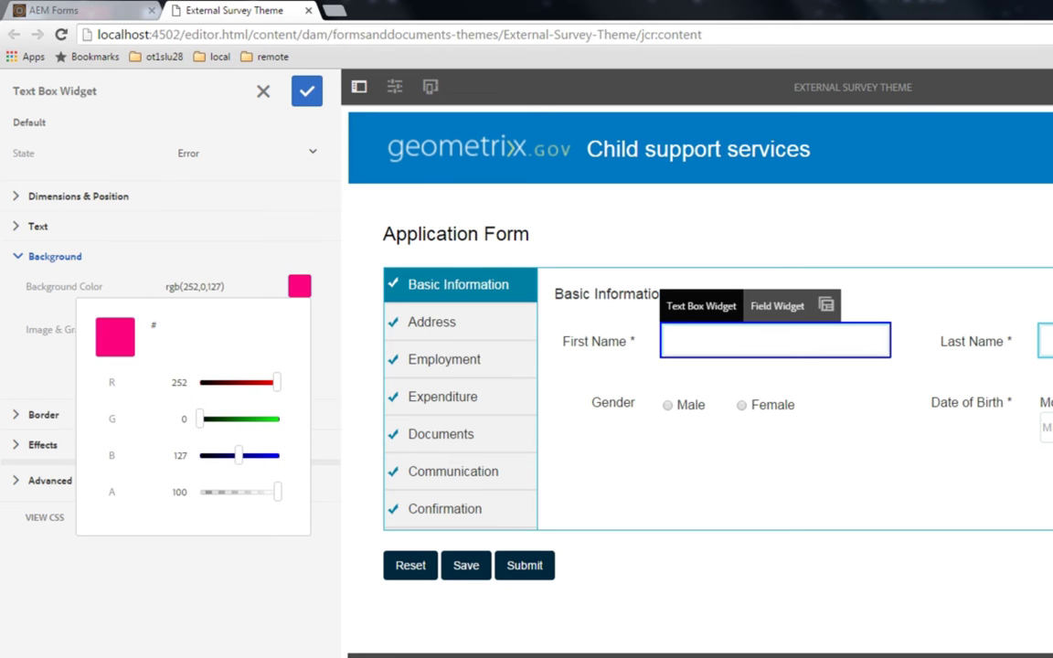
{"action": "left_click_drag", "start_coordinate": [238, 455], "coordinate": [199, 455]}
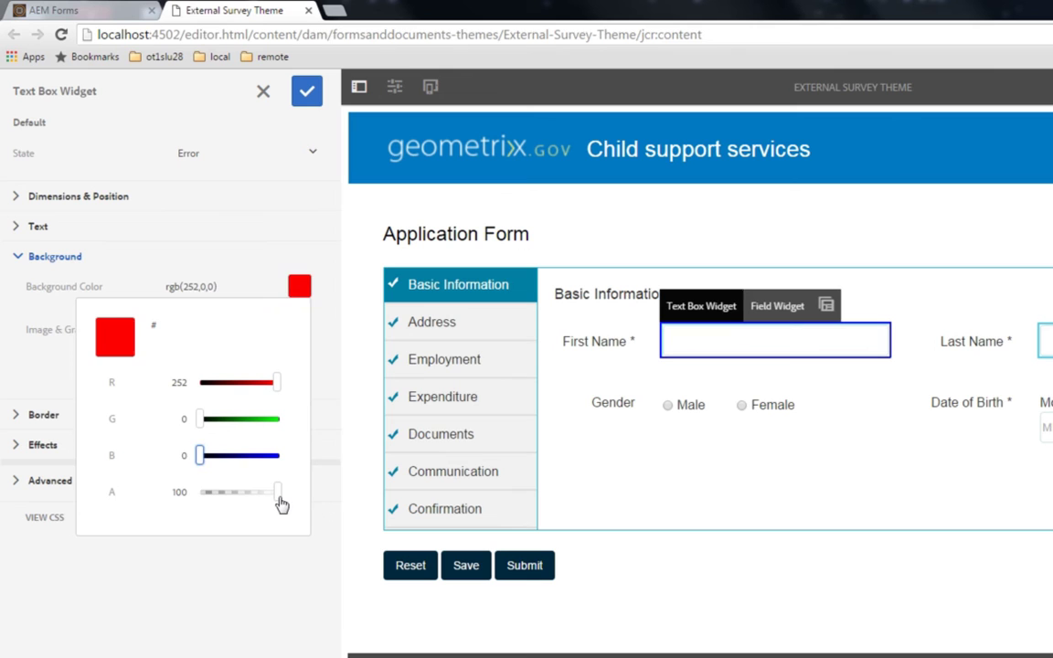
{"action": "left_click_drag", "start_coordinate": [278, 491], "coordinate": [207, 491]}
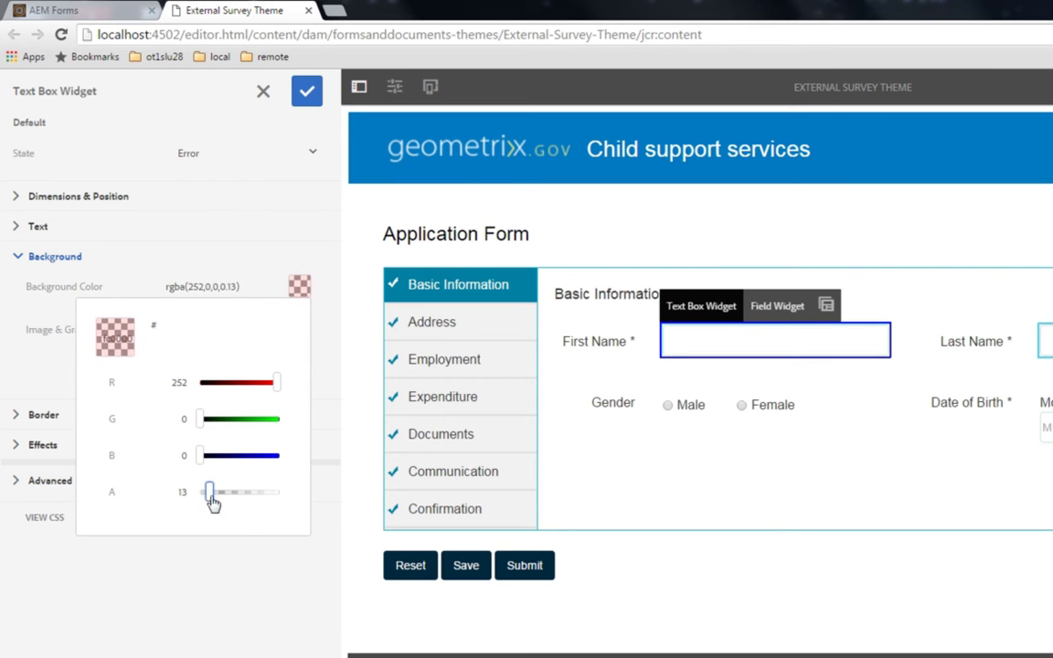
{"action": "left_click", "coordinate": [331, 362]}
{"action": "mouse_move", "coordinate": [313, 333]}
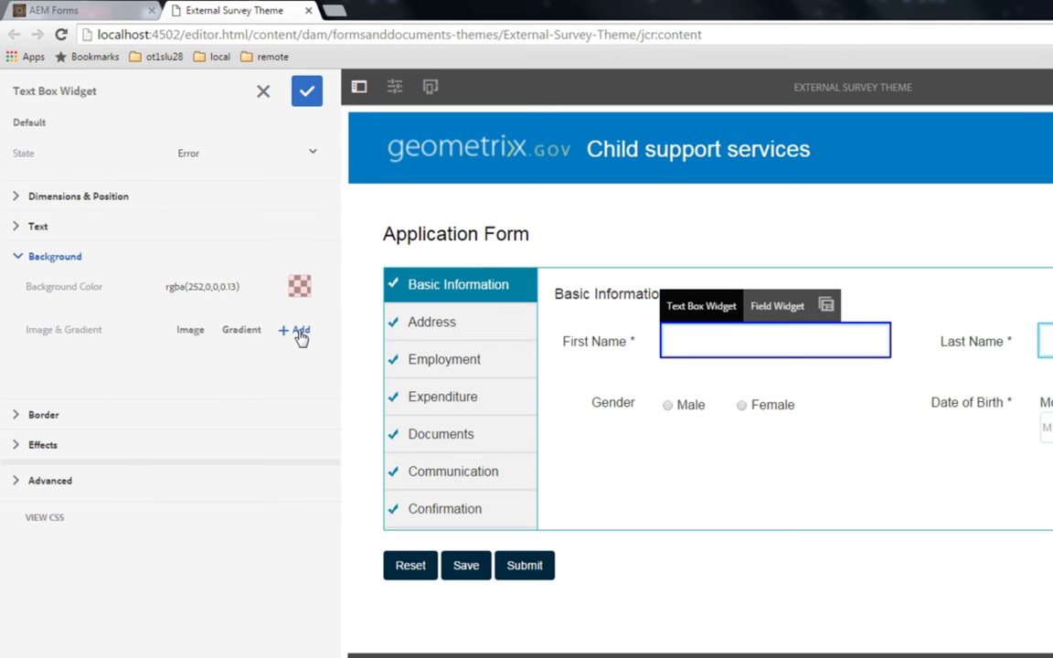
Upload warning.png as a background image for error-state text boxes
{"action": "left_click", "coordinate": [190, 331]}
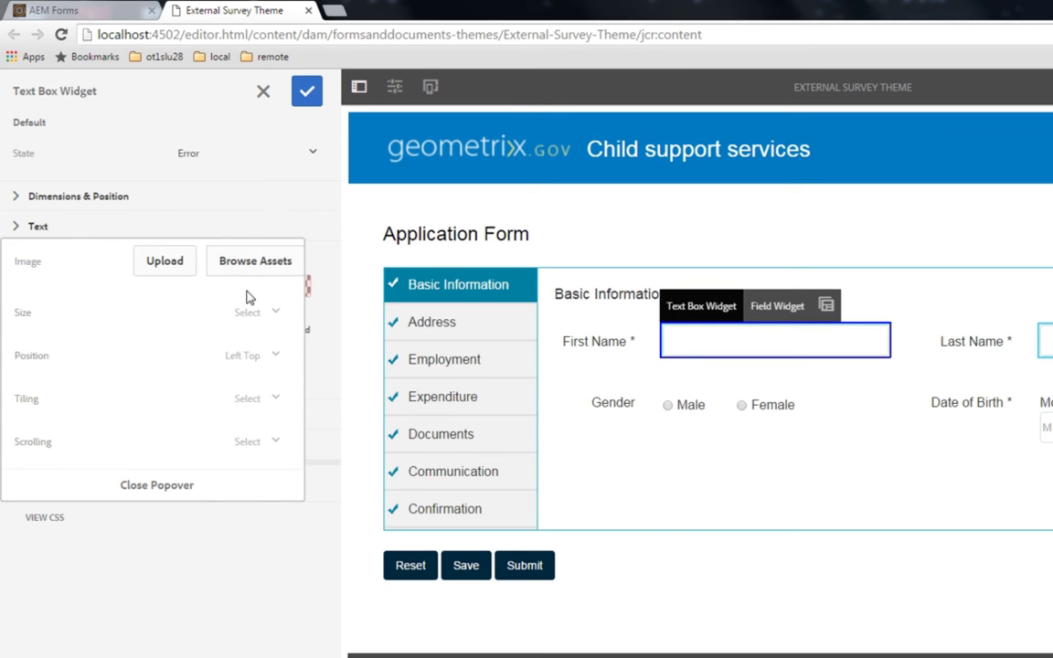
{"action": "left_click", "coordinate": [177, 261]}
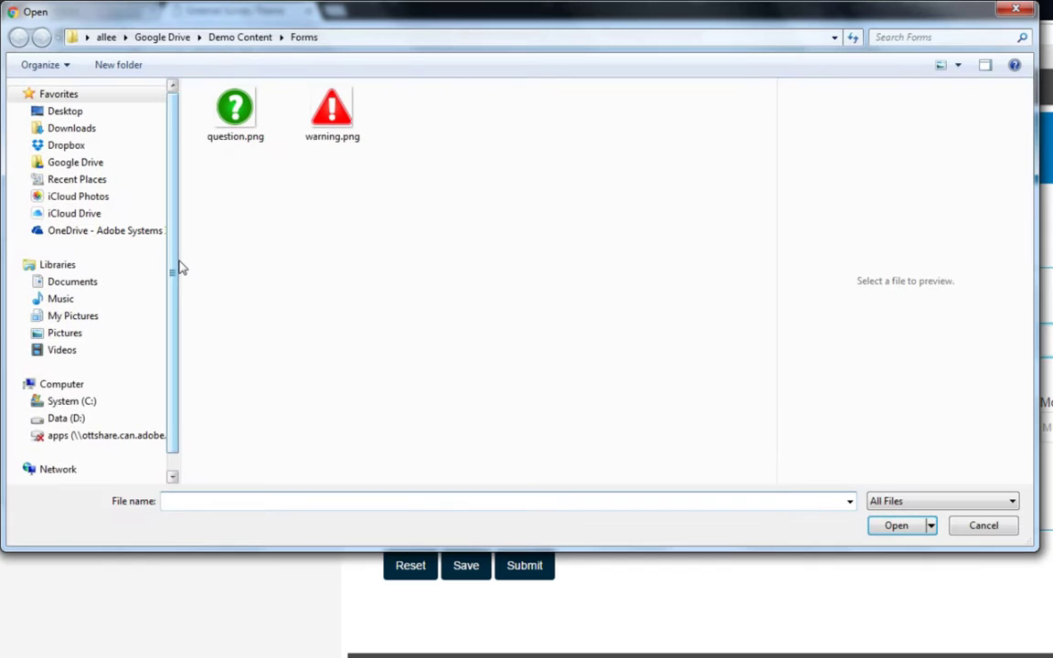
{"action": "left_click", "coordinate": [348, 109]}
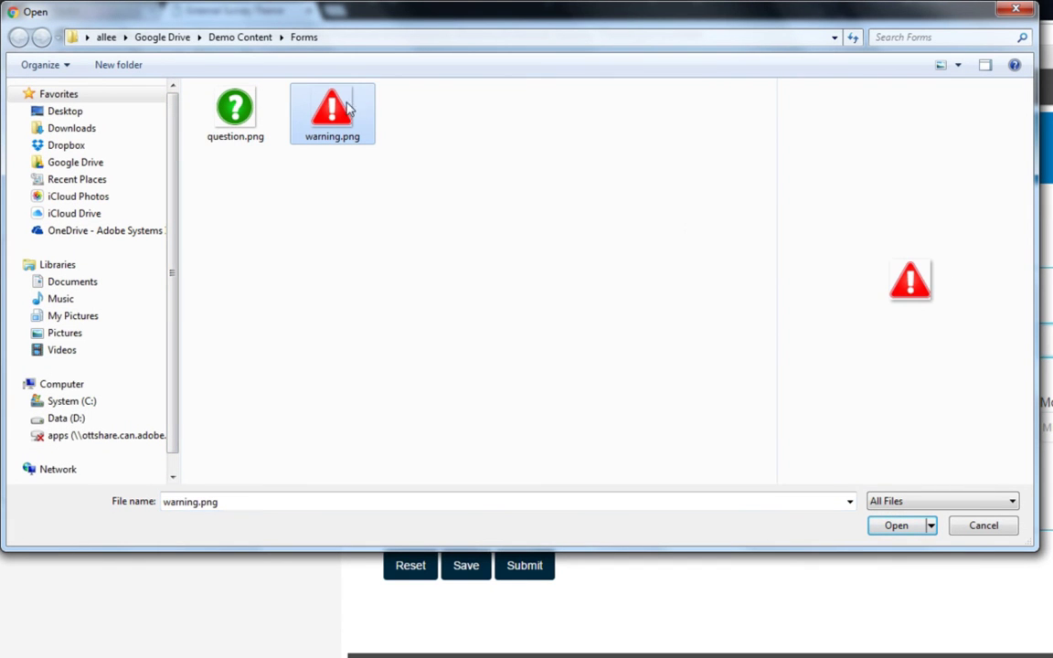
{"action": "left_click", "coordinate": [892, 526]}
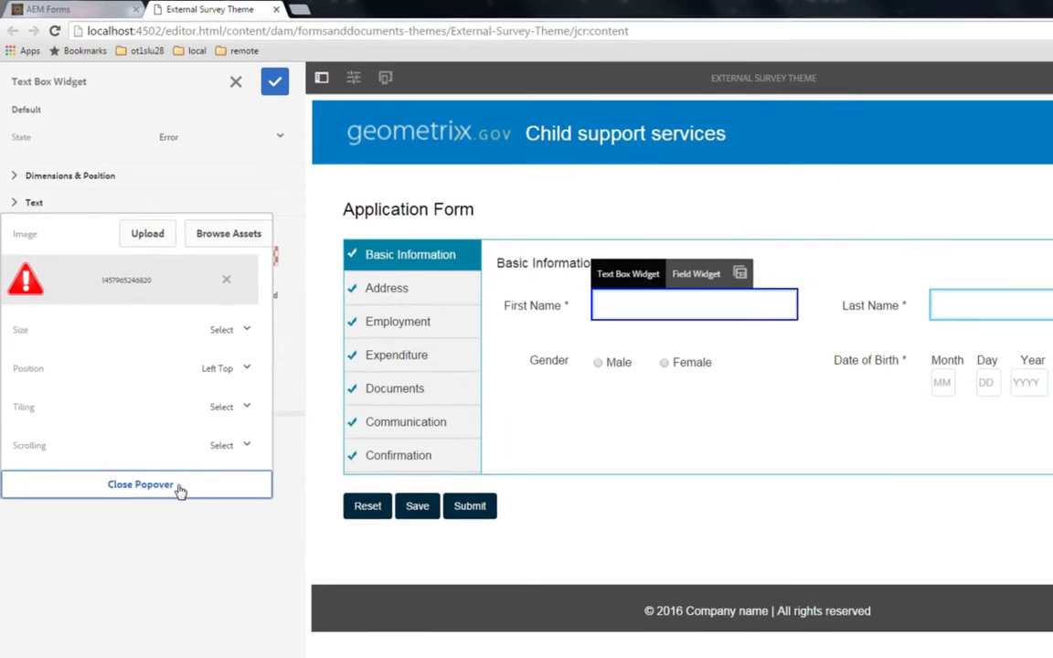
{"action": "left_click", "coordinate": [199, 547]}
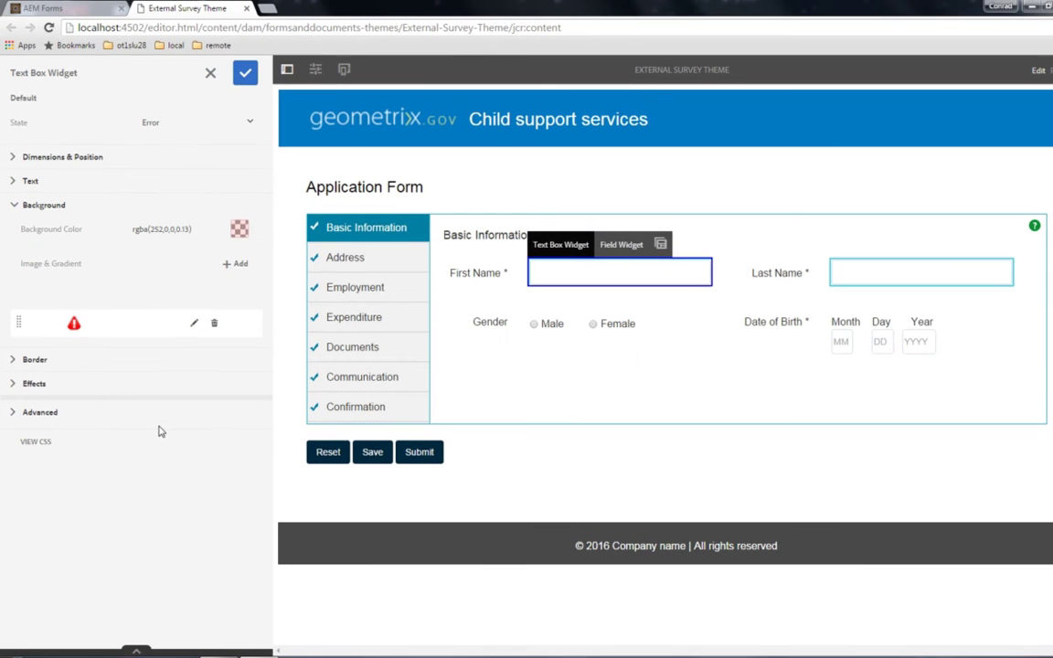
Turn on Simulate Error in the simulation panel to preview fields in the error state
{"action": "left_click", "coordinate": [137, 652]}
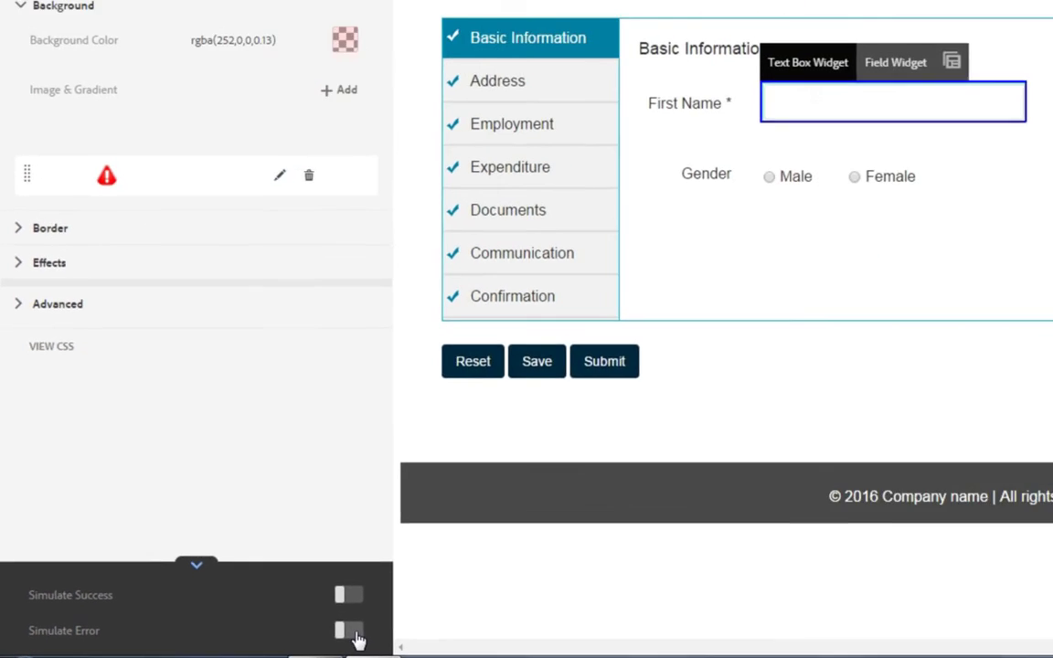
{"action": "left_click", "coordinate": [467, 620]}
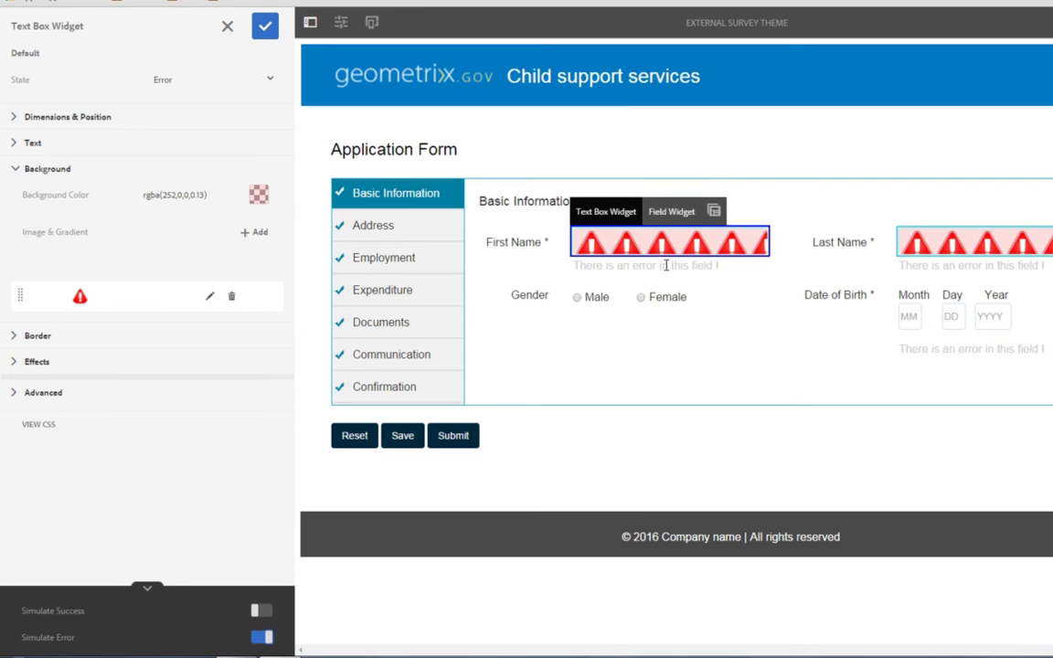
Give the warning image a custom size of 20px width and 20px height
{"action": "left_click", "coordinate": [212, 300]}
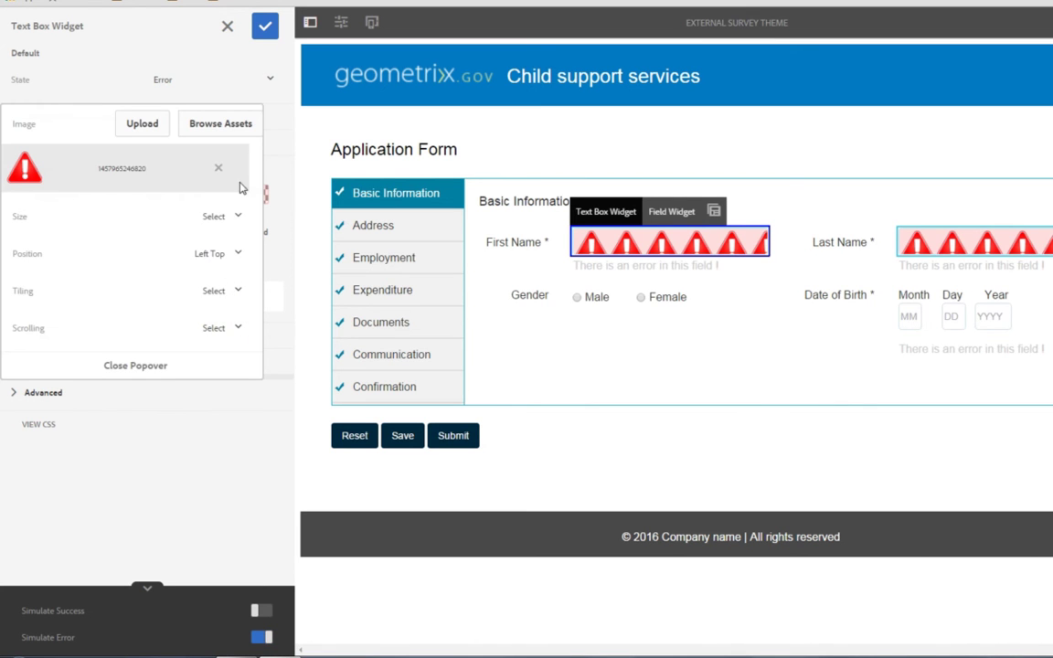
{"action": "left_click", "coordinate": [216, 217]}
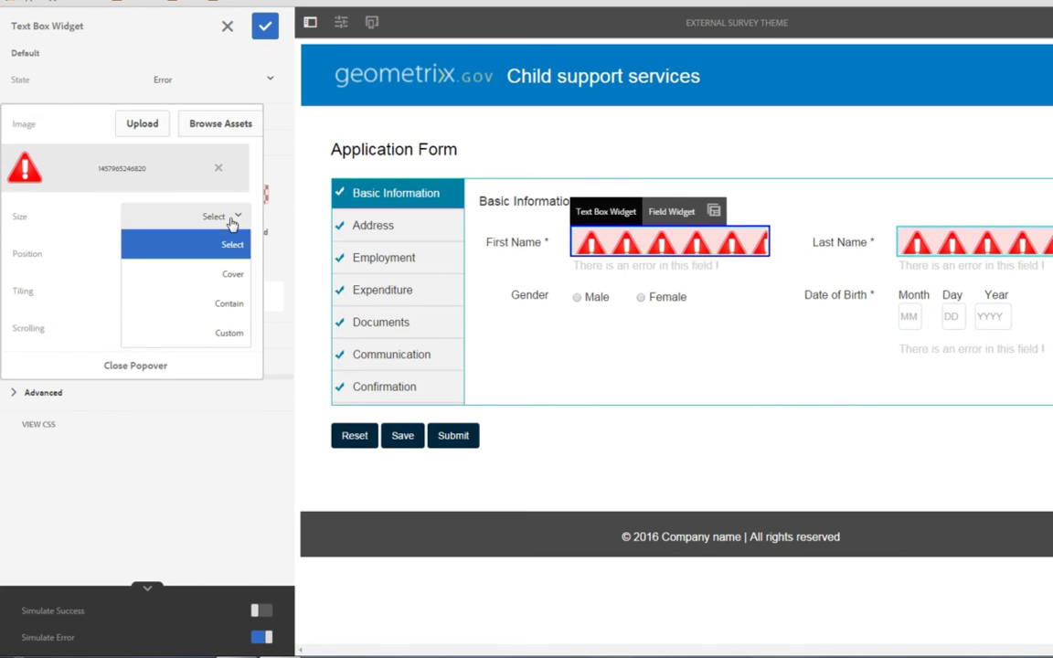
{"action": "left_click", "coordinate": [232, 333]}
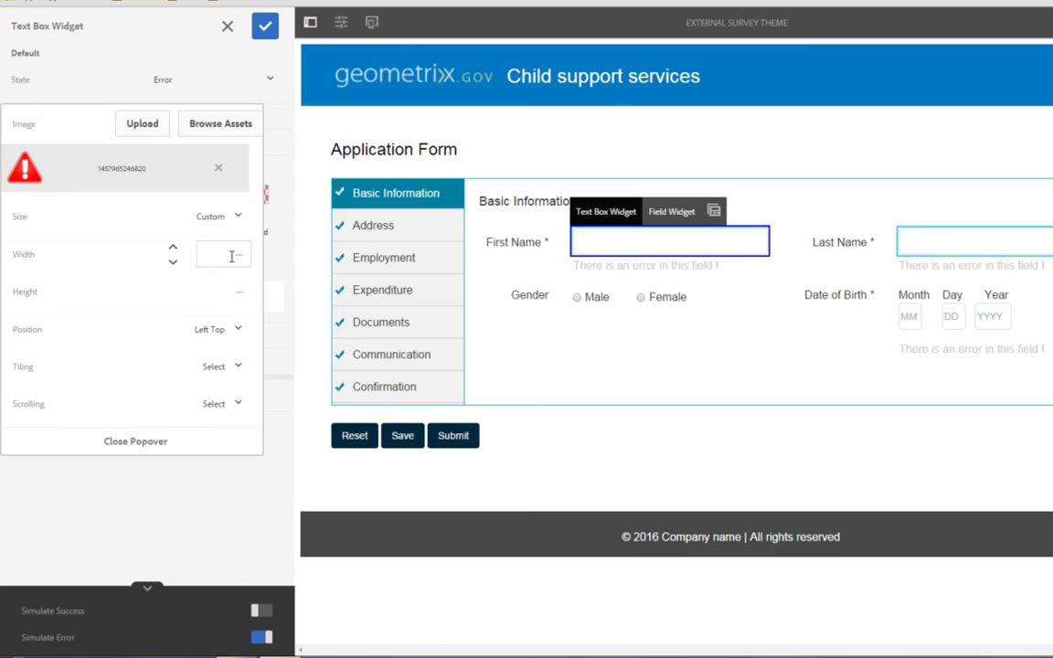
{"action": "type", "text": "20px"}
{"action": "key", "text": "Tab"}
{"action": "type", "text": "20px"}
{"action": "key", "text": "Tab"}
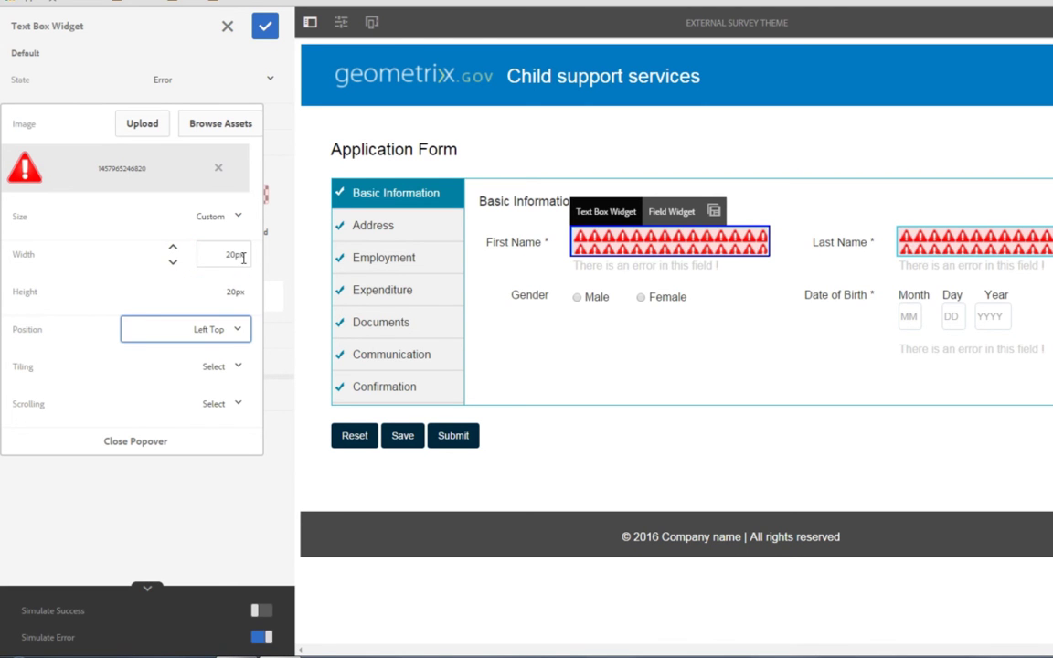
Position the warning icon at Right Center with No Repeat tiling and apply the changes
{"action": "left_click", "coordinate": [242, 329]}
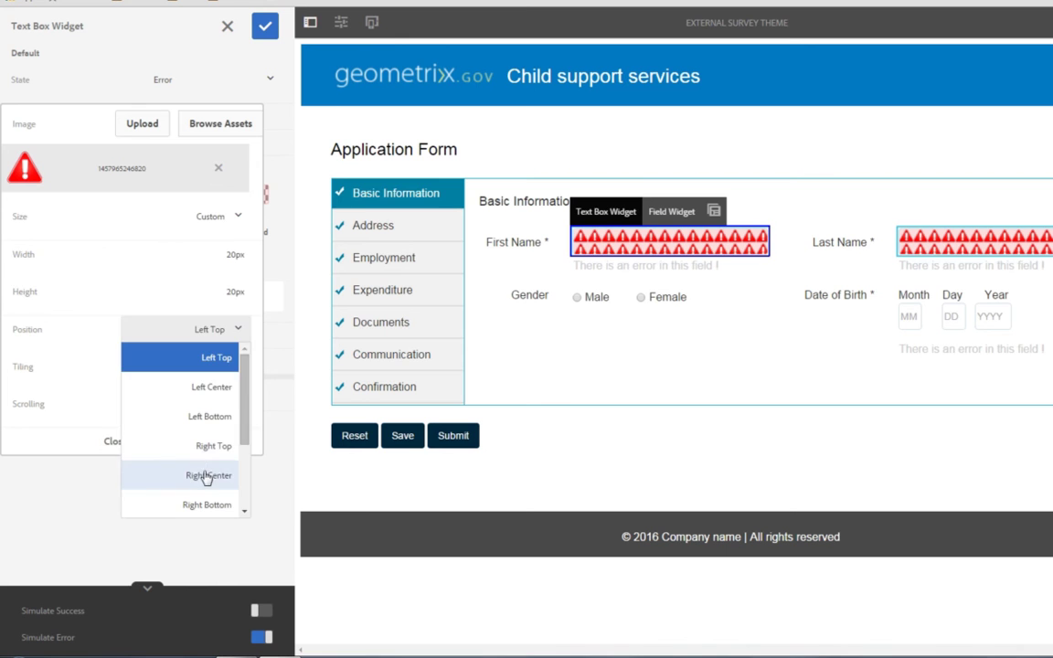
{"action": "left_click", "coordinate": [207, 477]}
{"action": "left_click", "coordinate": [219, 367]}
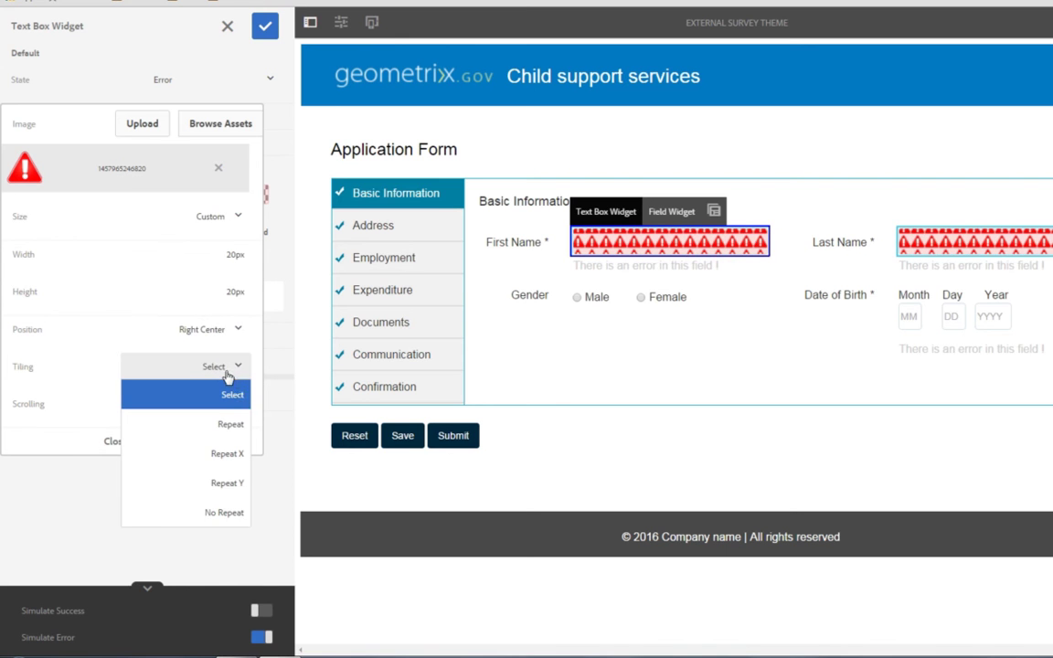
{"action": "left_click", "coordinate": [235, 515]}
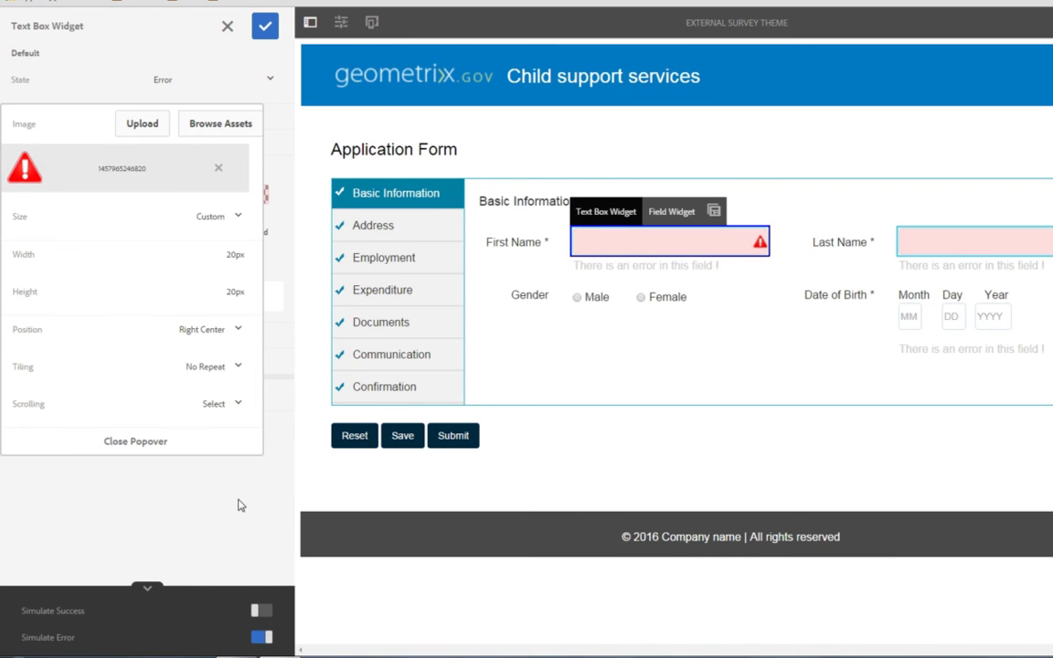
{"action": "left_click", "coordinate": [151, 443]}
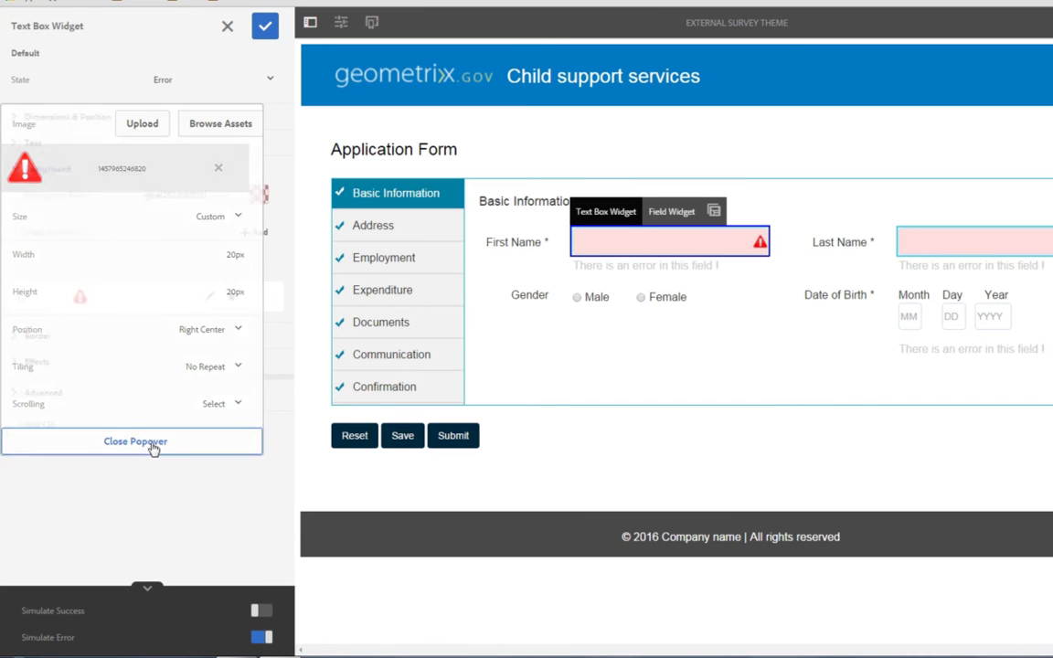
{"action": "left_click", "coordinate": [261, 28]}
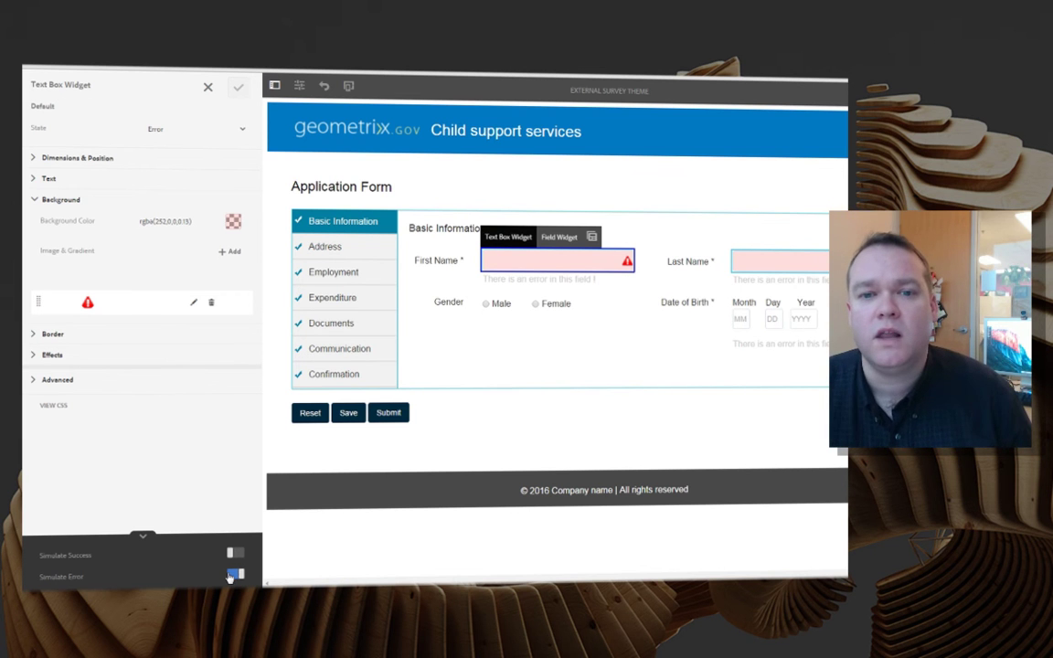
Switch off Simulate Error so the text boxes display normally
{"action": "left_click", "coordinate": [233, 576]}
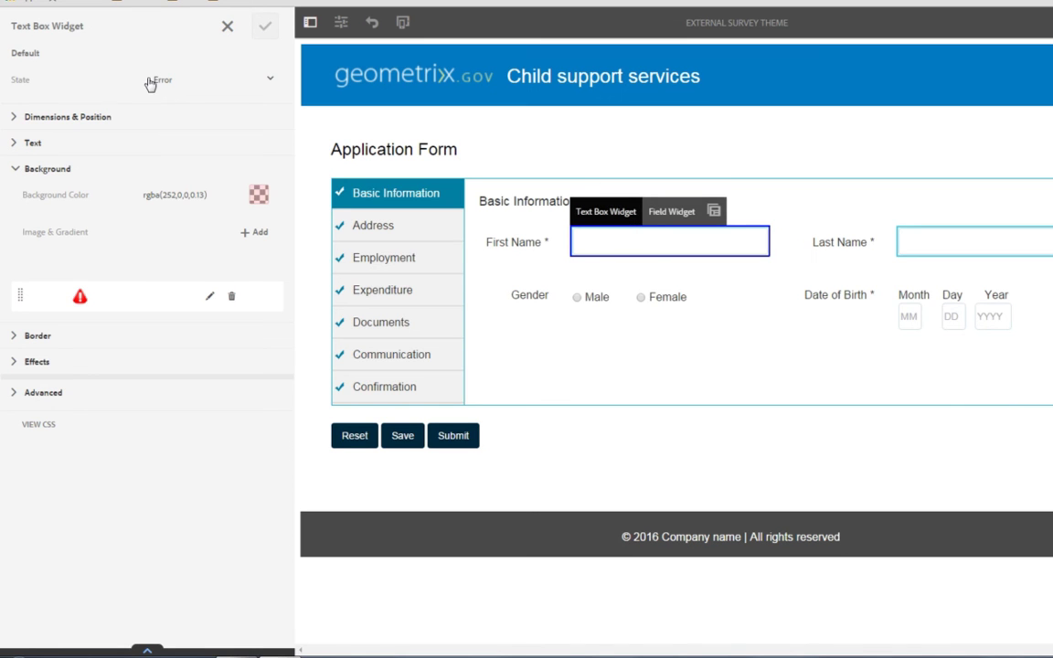
In the Focus state, add a gradient whose first colour is translucent blue rgba(0,0,239,0.12)
{"action": "left_click", "coordinate": [210, 84]}
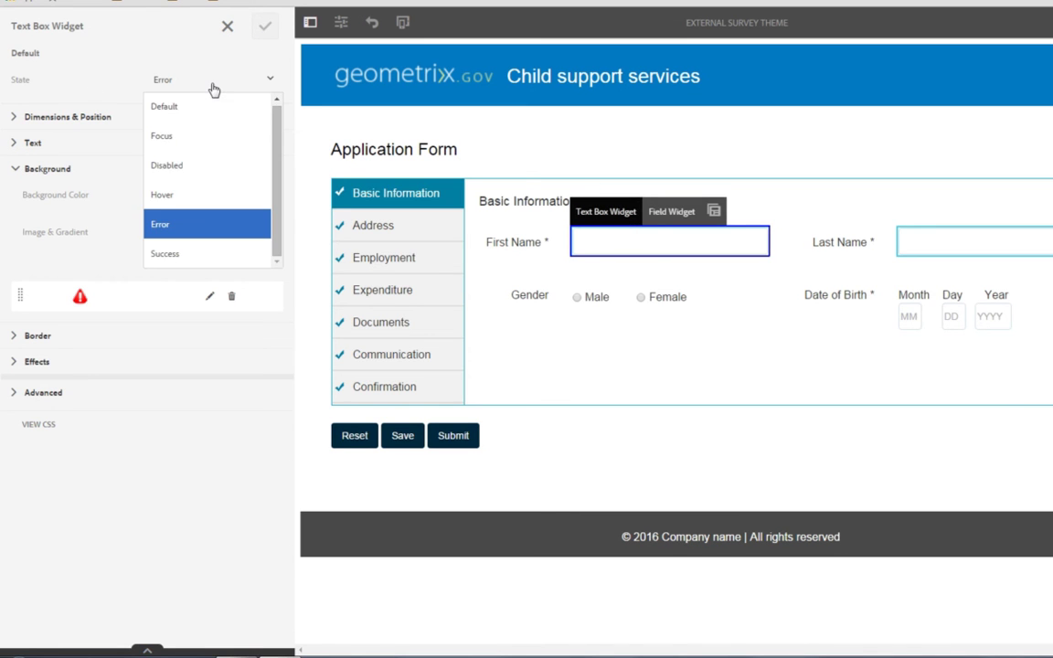
{"action": "left_click", "coordinate": [226, 138]}
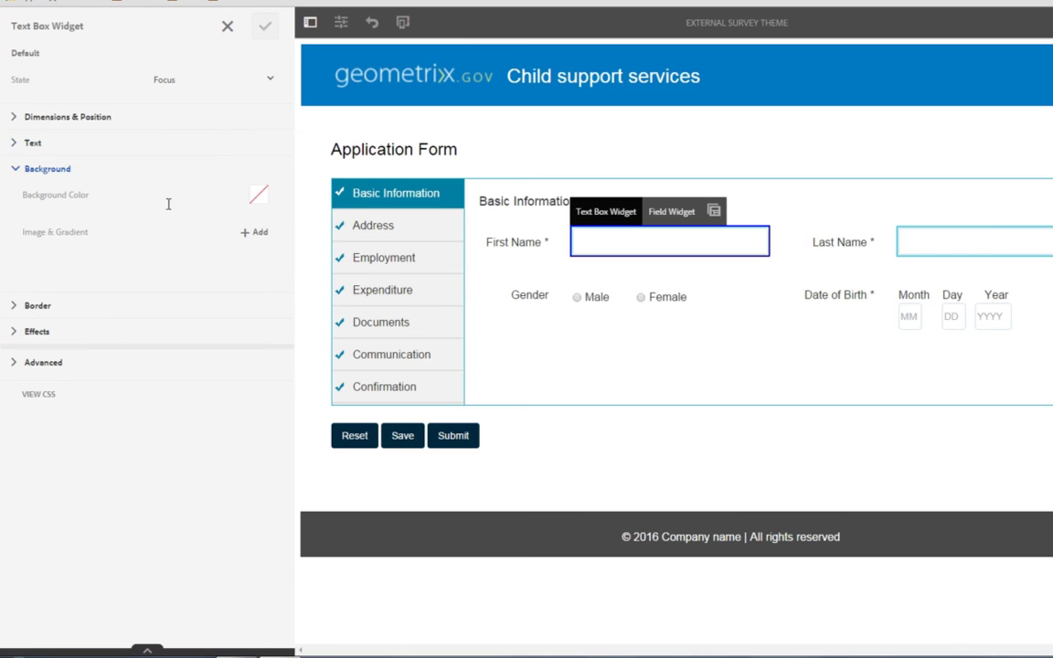
{"action": "left_click", "coordinate": [262, 232]}
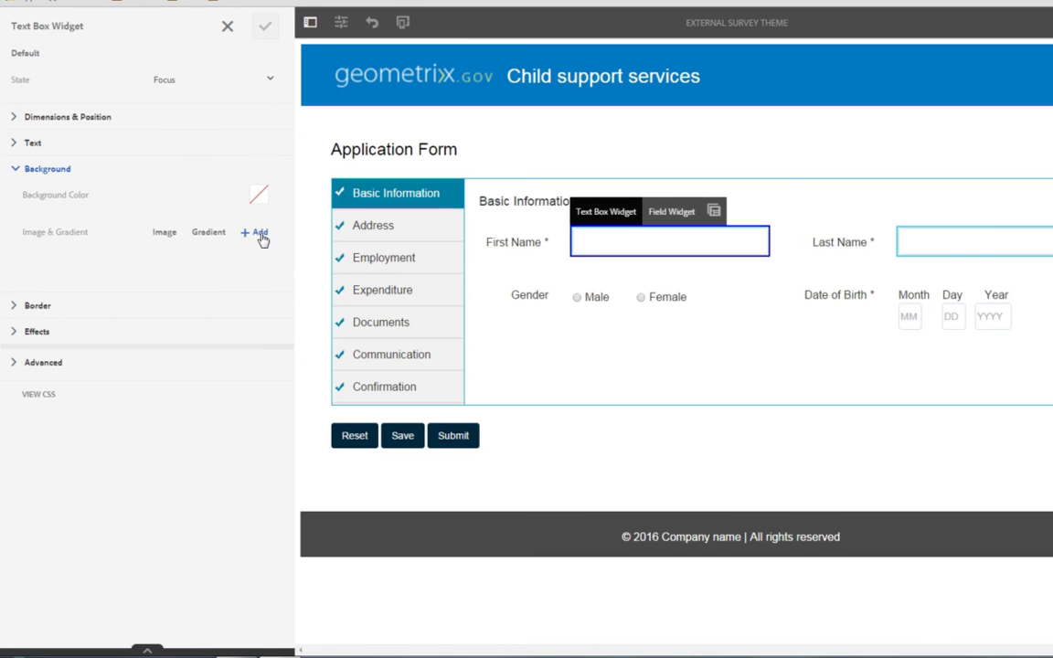
{"action": "left_click", "coordinate": [217, 236]}
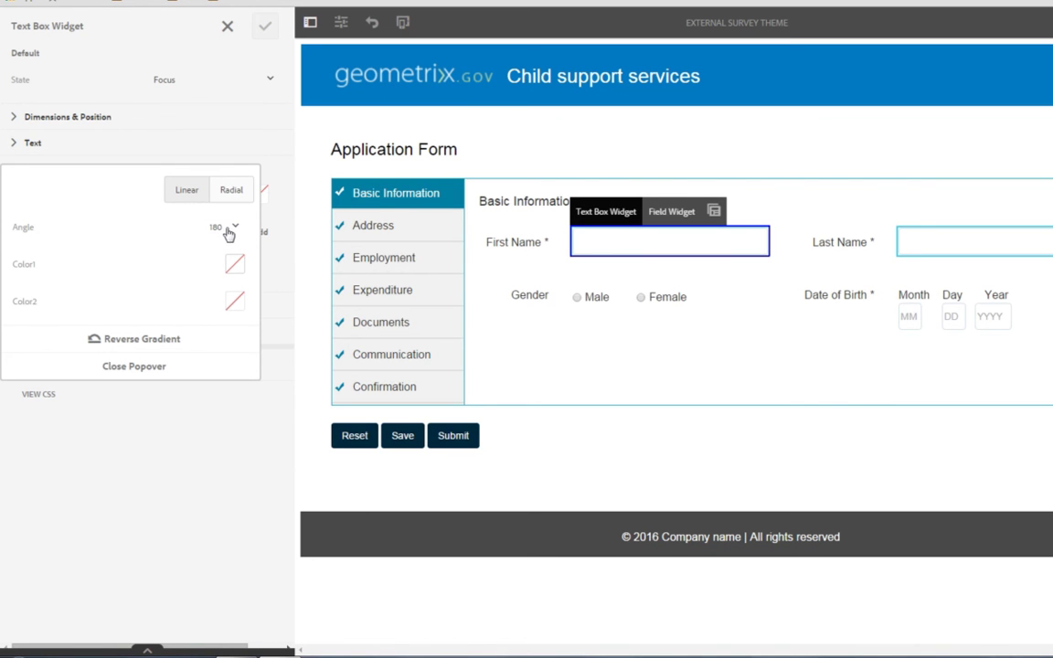
{"action": "left_click", "coordinate": [235, 266]}
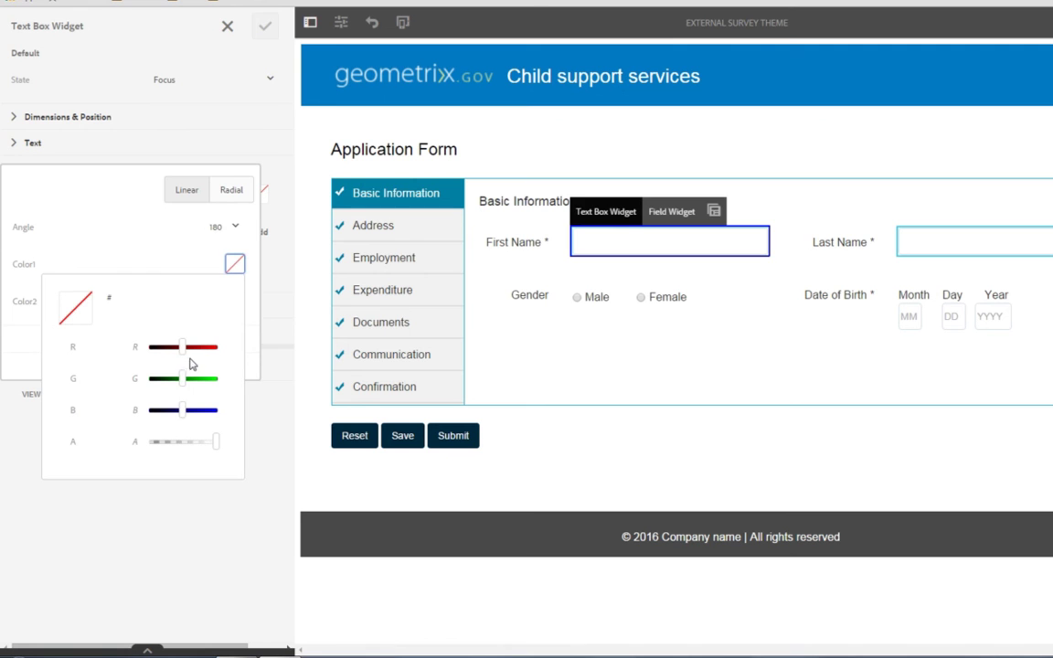
{"action": "left_click_drag", "start_coordinate": [184, 413], "coordinate": [215, 410]}
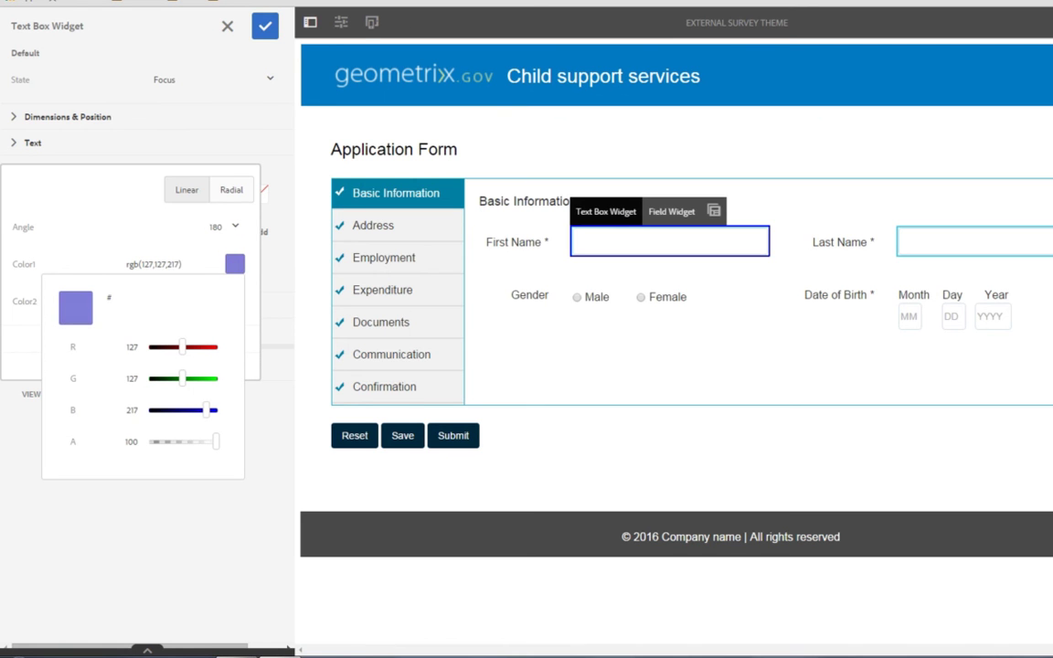
{"action": "key", "text": "Left"}
{"action": "key", "text": "Left"}
{"action": "key", "text": "Left"}
{"action": "key", "text": "Left"}
{"action": "key", "text": "Left"}
{"action": "key", "text": "Left"}
{"action": "key", "text": "Left"}
{"action": "key", "text": "Left"}
{"action": "key", "text": "Left"}
{"action": "key", "text": "Left"}
{"action": "key", "text": "Left"}
{"action": "key", "text": "Left"}
{"action": "key", "text": "Left"}
{"action": "left_click_drag", "start_coordinate": [183, 378], "coordinate": [127, 350]}
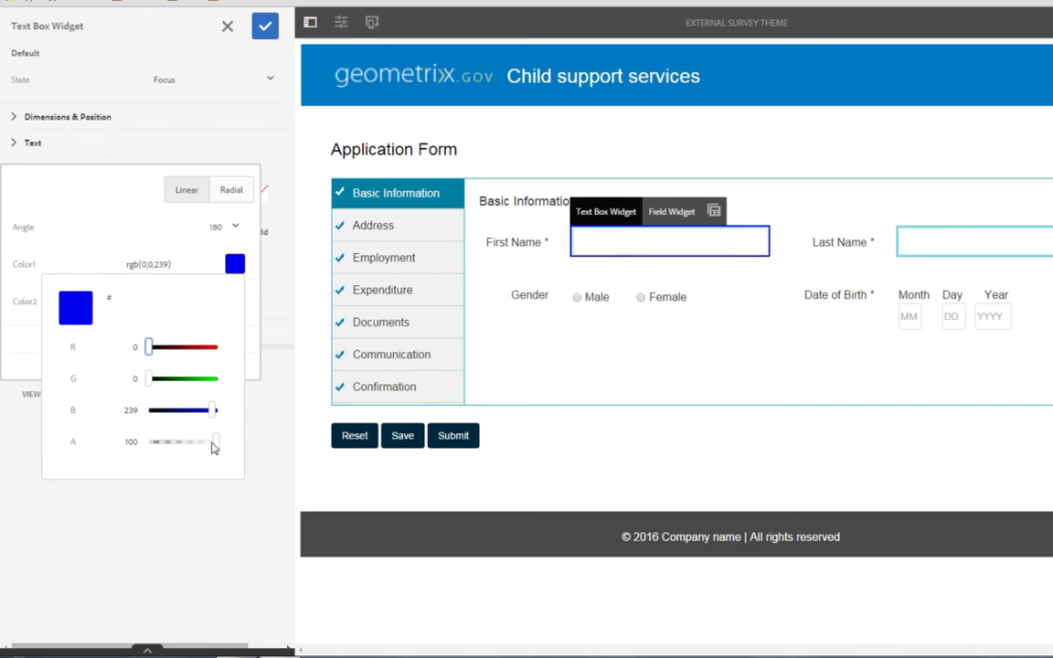
{"action": "left_click_drag", "start_coordinate": [216, 441], "coordinate": [160, 441]}
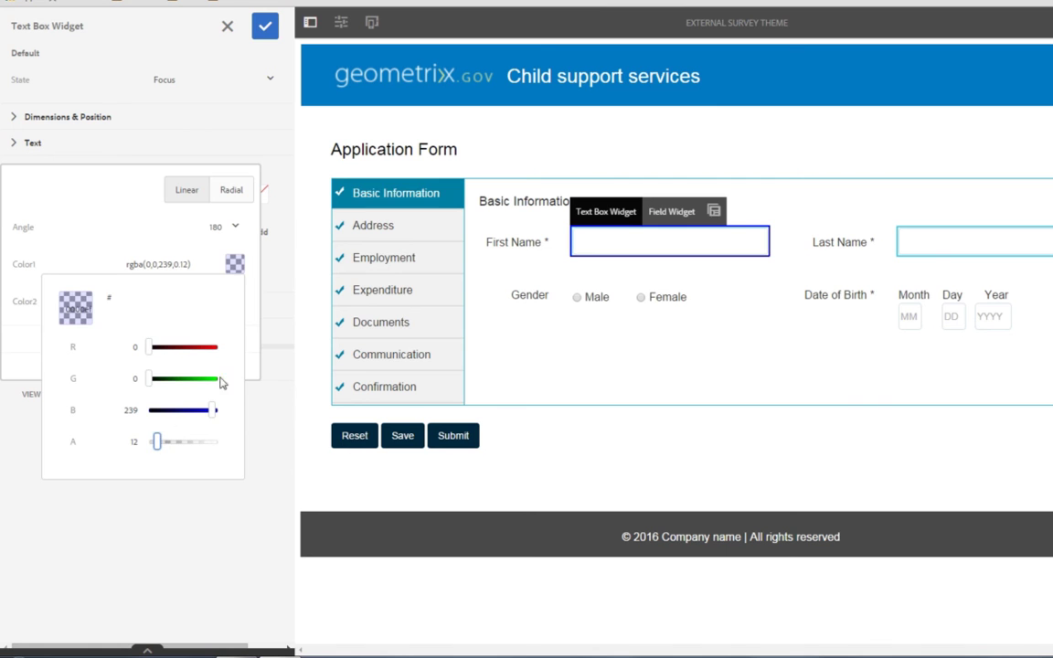
Reverse the gradient so blue is Color2, set Color1 to white, and keep the 180° angle
{"action": "left_click", "coordinate": [258, 339]}
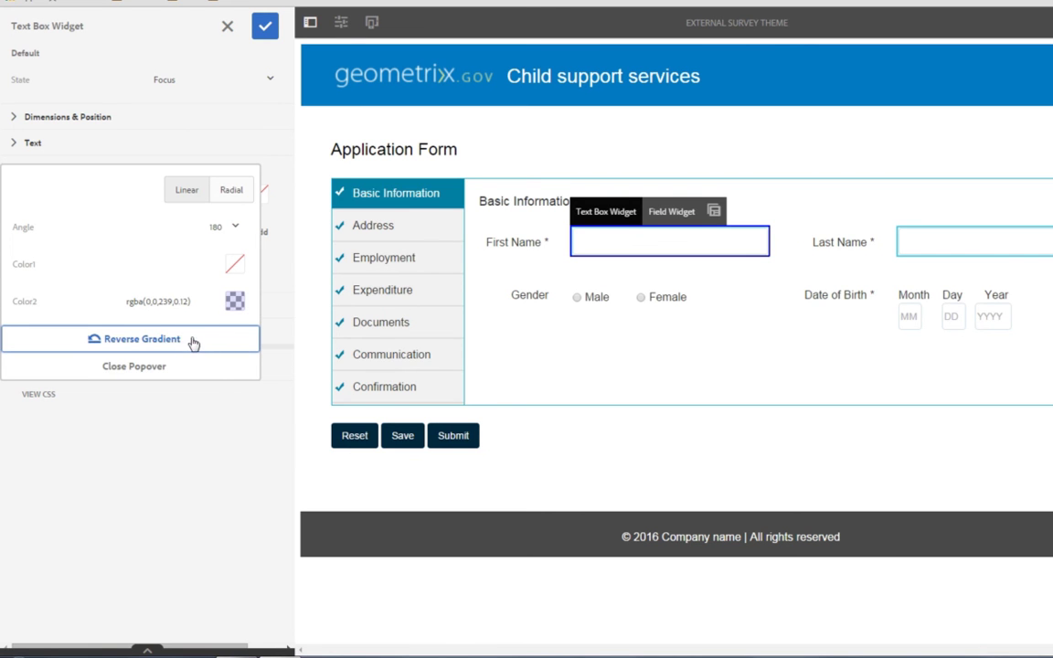
{"action": "left_click", "coordinate": [234, 264]}
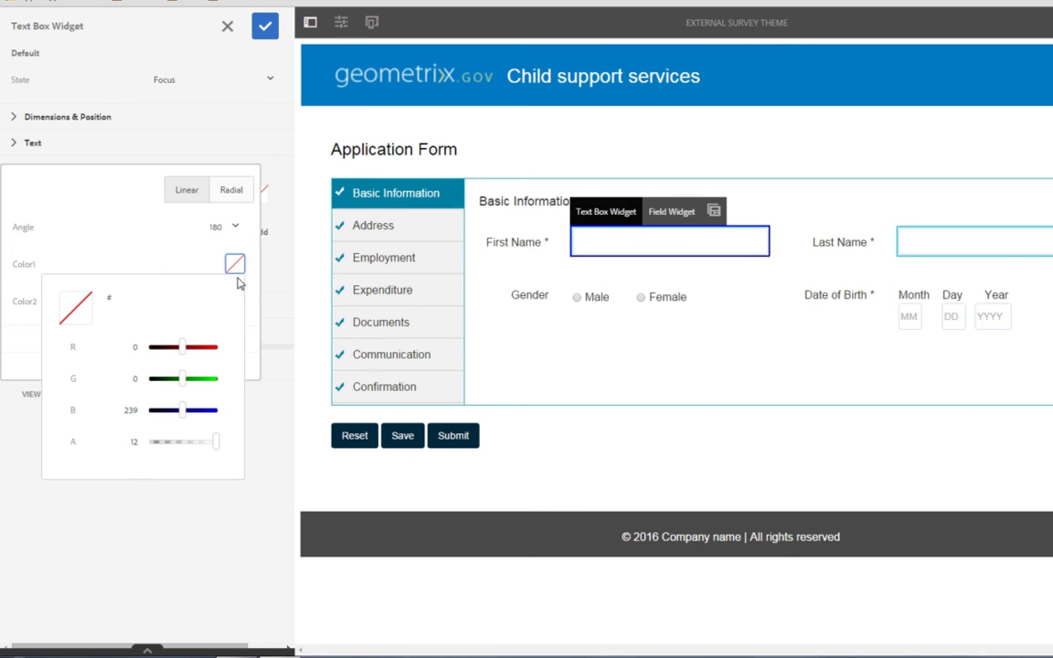
{"action": "left_click", "coordinate": [183, 347]}
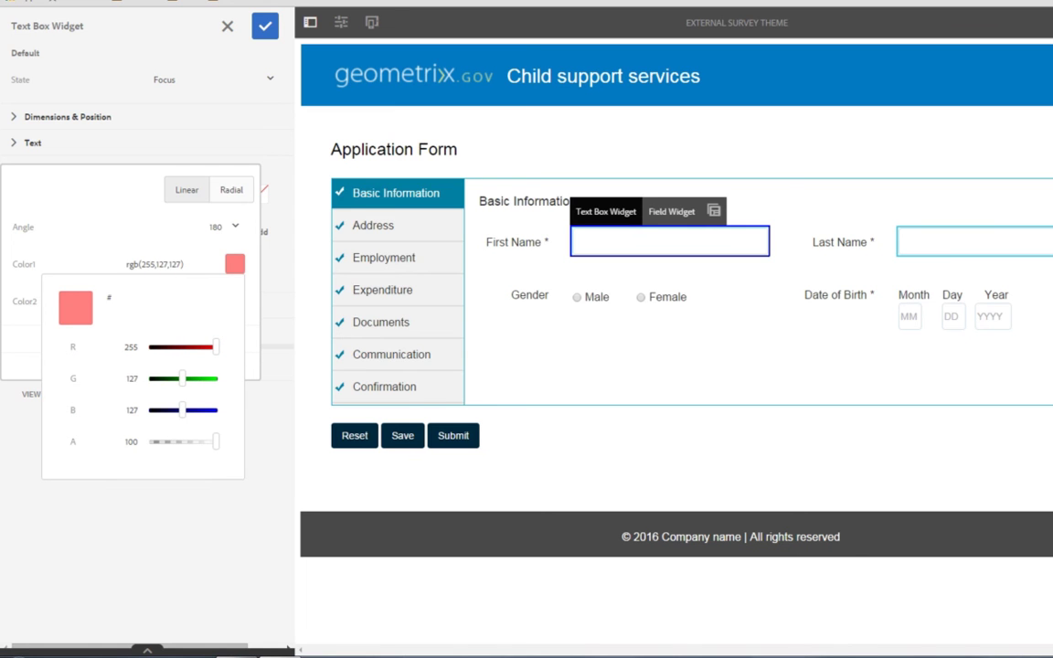
{"action": "left_click", "coordinate": [216, 378]}
{"action": "left_click_drag", "start_coordinate": [181, 410], "coordinate": [216, 410]}
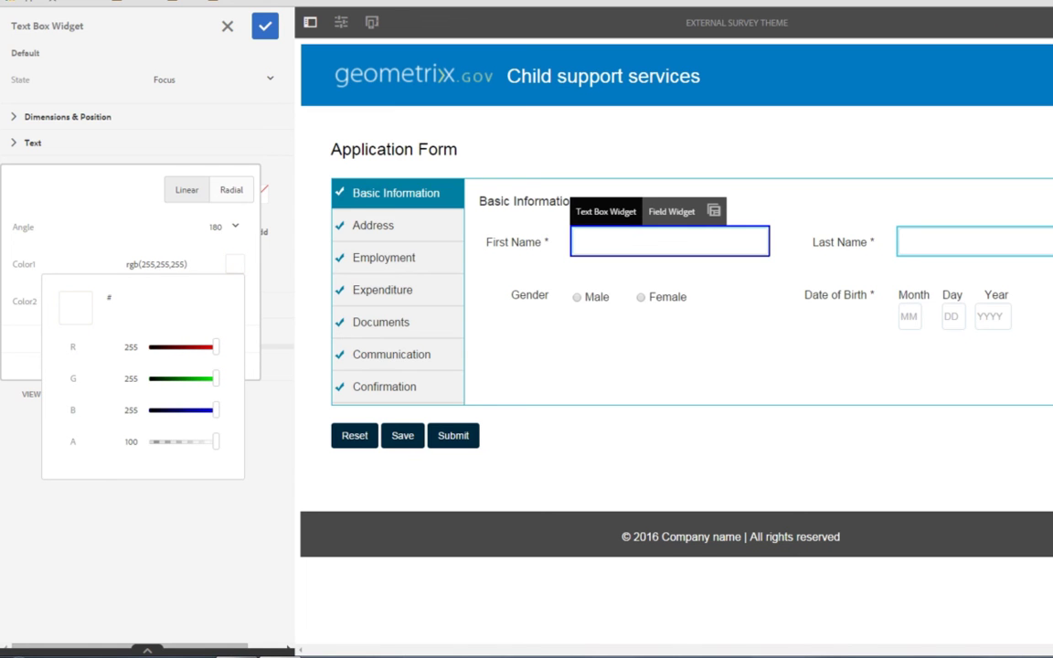
{"action": "left_click", "coordinate": [165, 232]}
{"action": "left_click", "coordinate": [165, 246]}
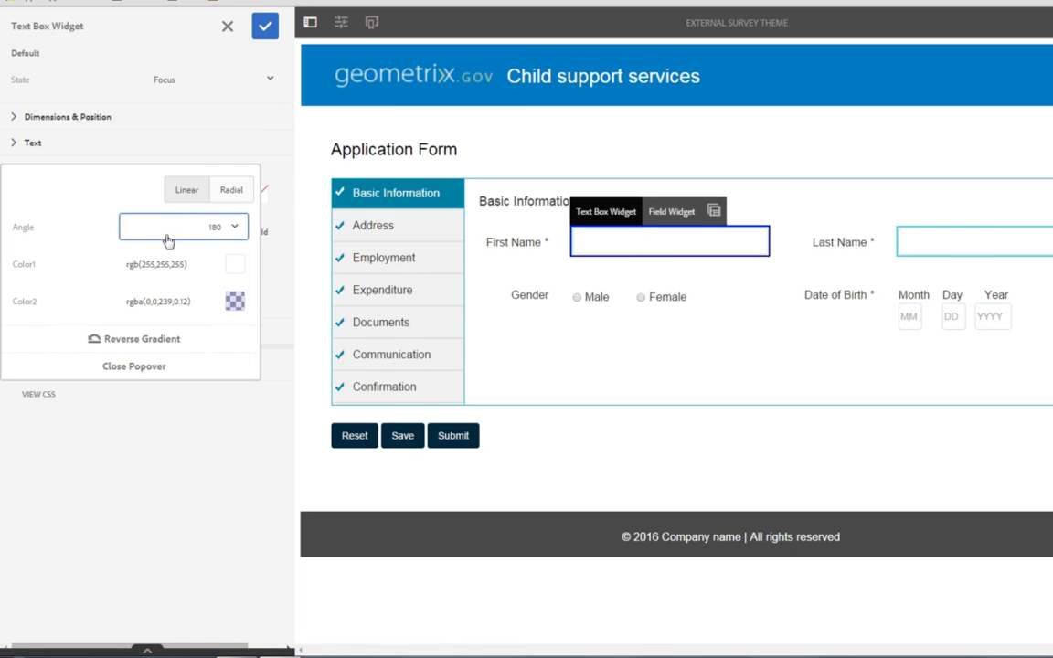
{"action": "left_click", "coordinate": [134, 340]}
{"action": "left_click", "coordinate": [134, 340]}
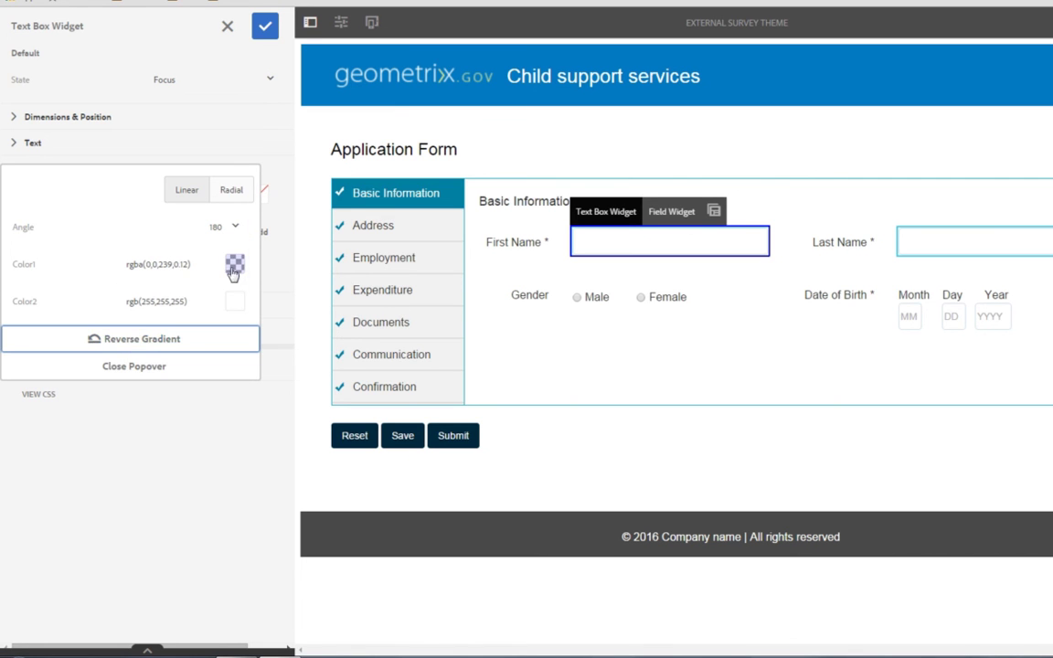
Save the blue-white text box focus gradient, preview it by tabbing through fields, then return to Edit
{"action": "left_click", "coordinate": [116, 367]}
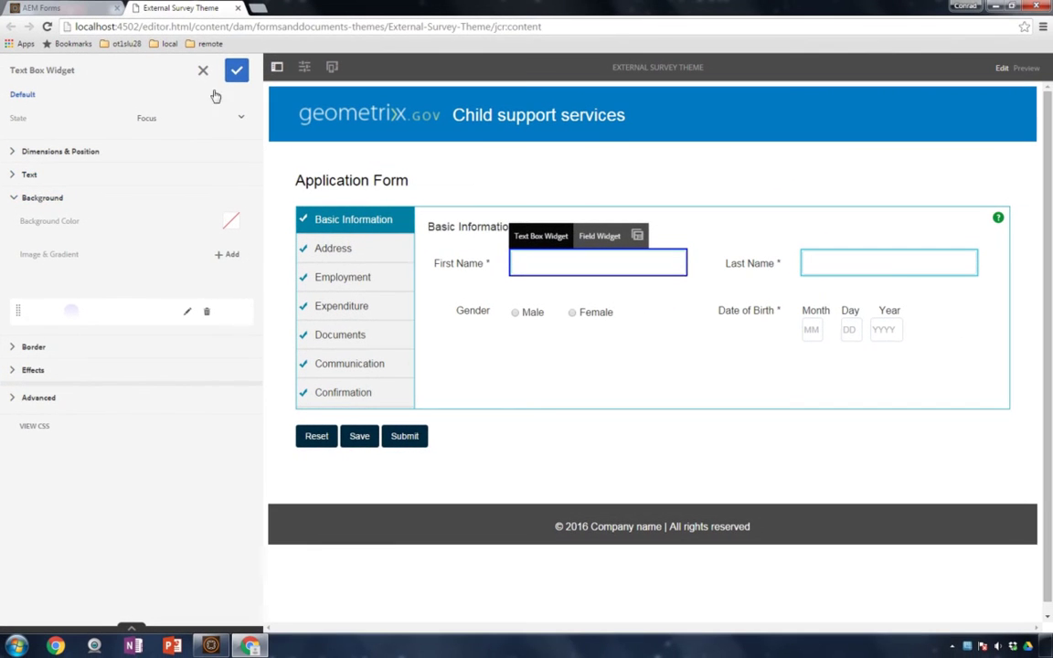
{"action": "left_click", "coordinate": [235, 71]}
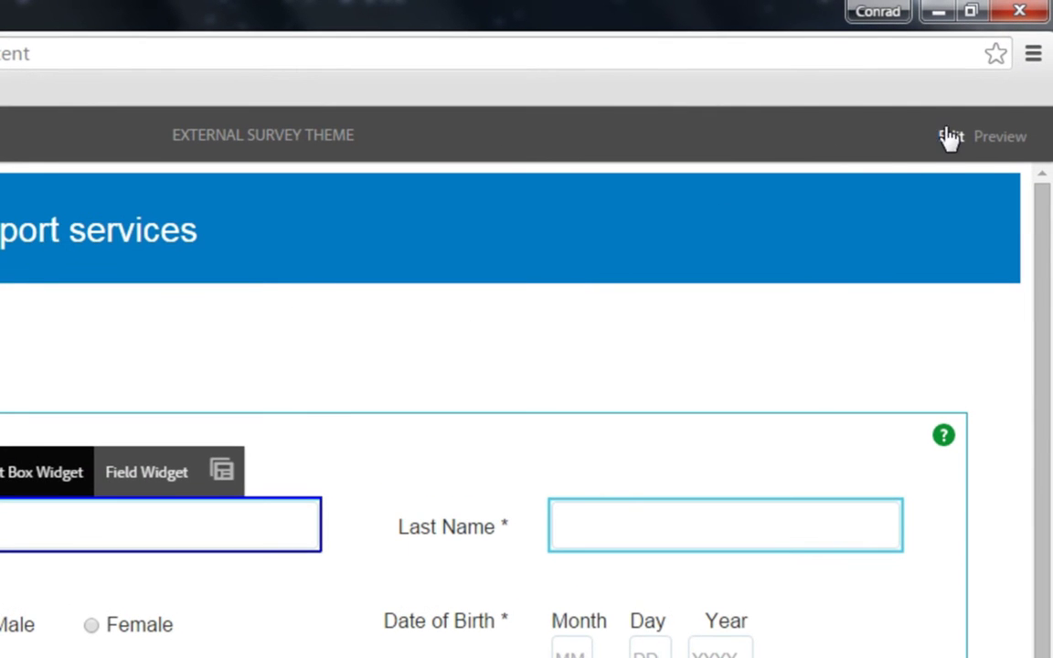
{"action": "left_click", "coordinate": [996, 152]}
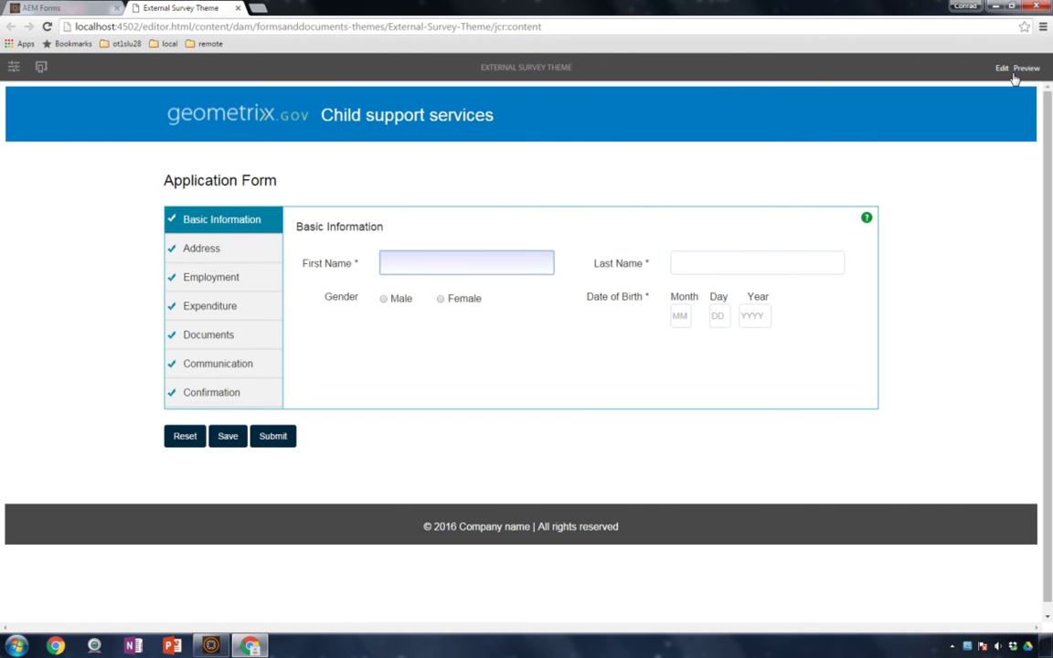
{"action": "key", "text": "Tab"}
{"action": "key", "text": "Tab"}
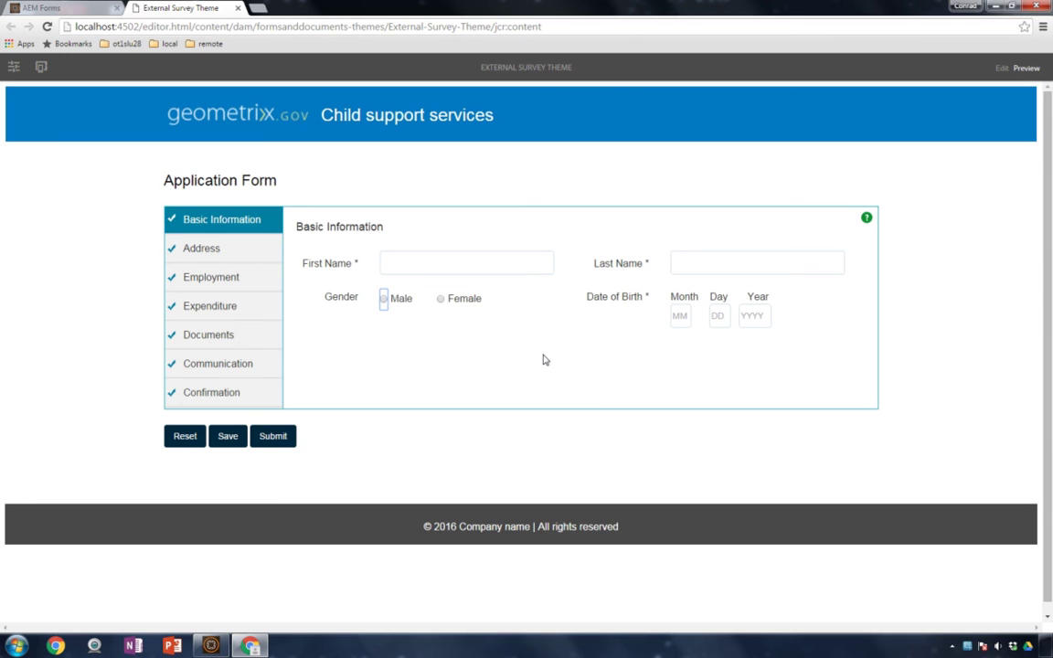
{"action": "key", "text": "shift+Tab"}
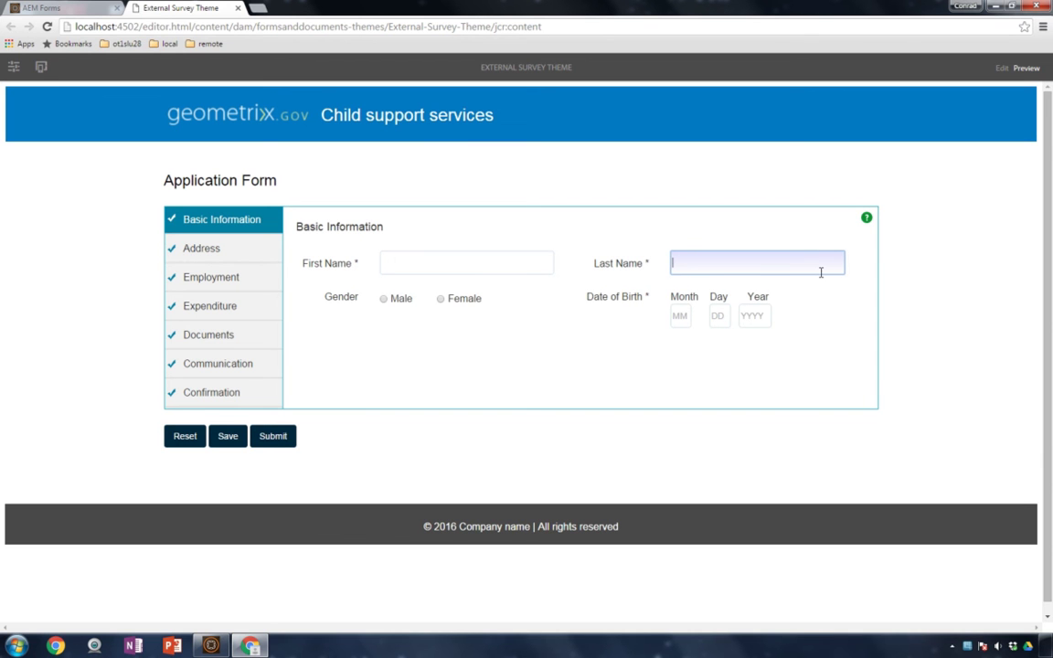
{"action": "left_click", "coordinate": [1001, 69]}
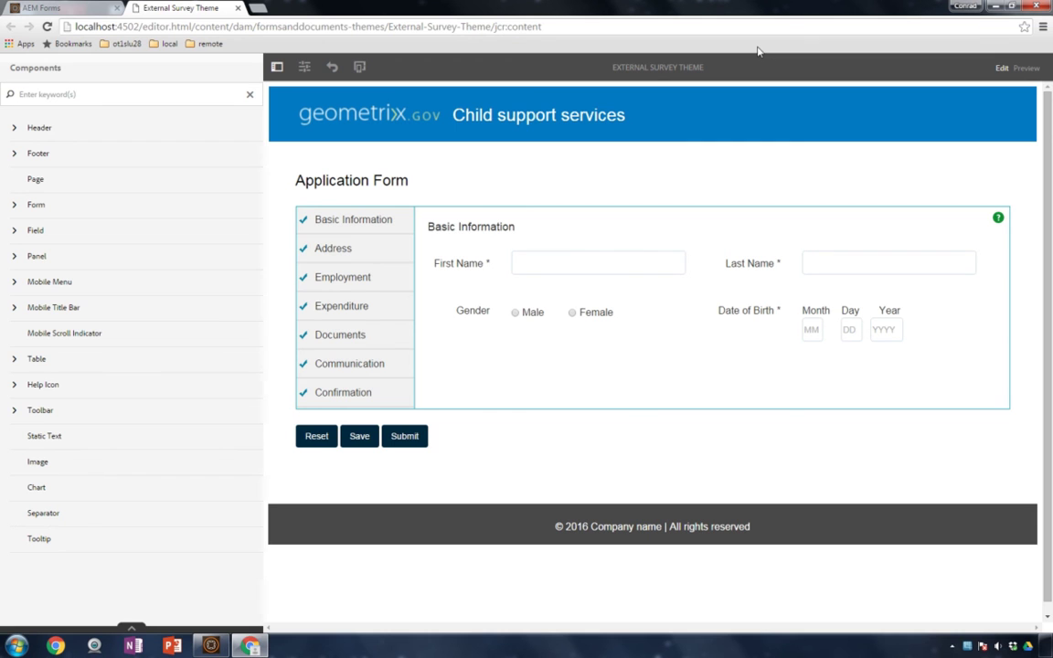
{"action": "left_click", "coordinate": [305, 69]}
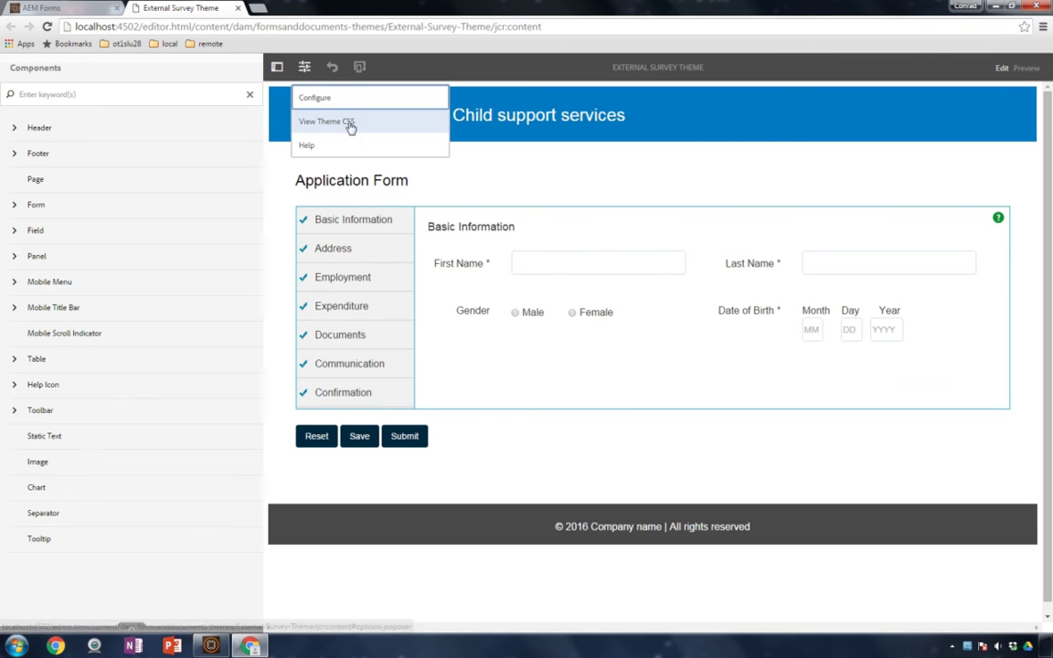
{"action": "left_click", "coordinate": [390, 126]}
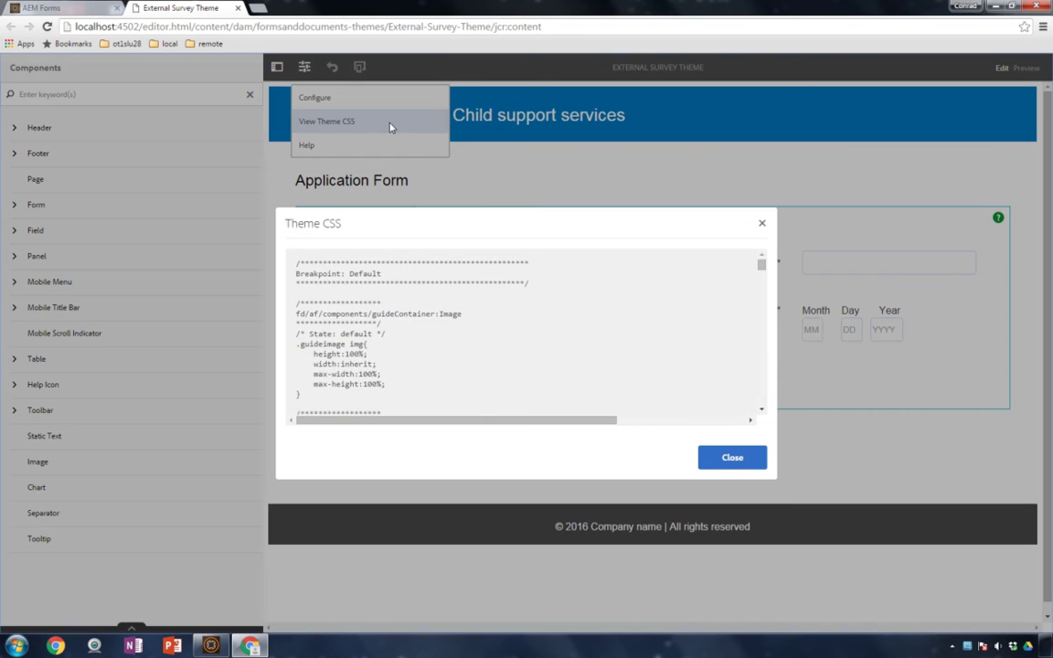
{"action": "left_click_drag", "start_coordinate": [760, 267], "coordinate": [765, 291]}
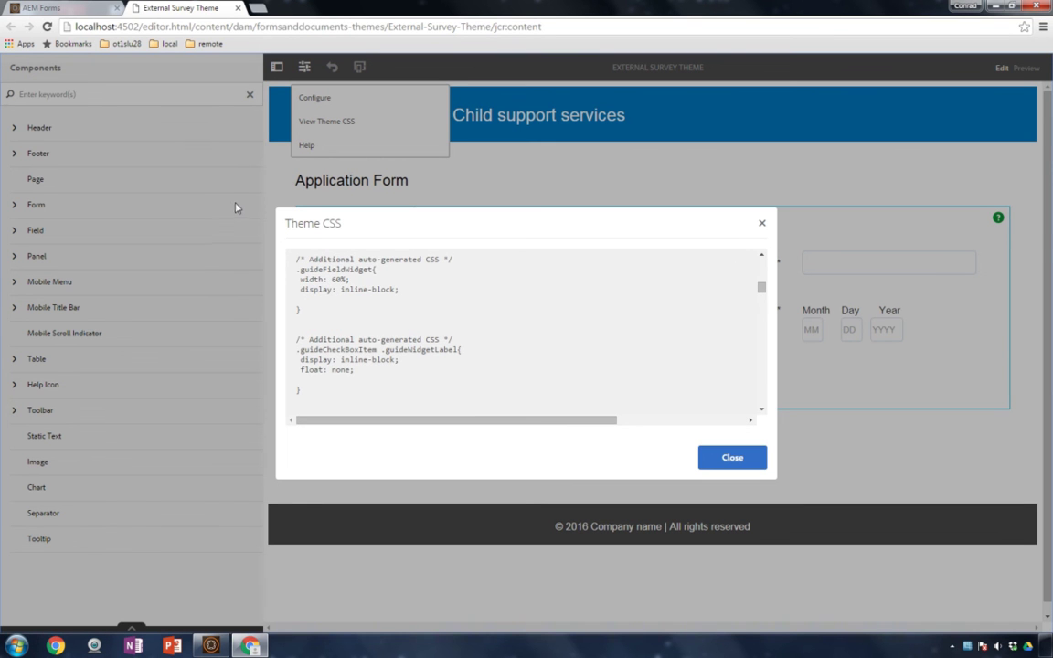
{"action": "left_click", "coordinate": [729, 457]}
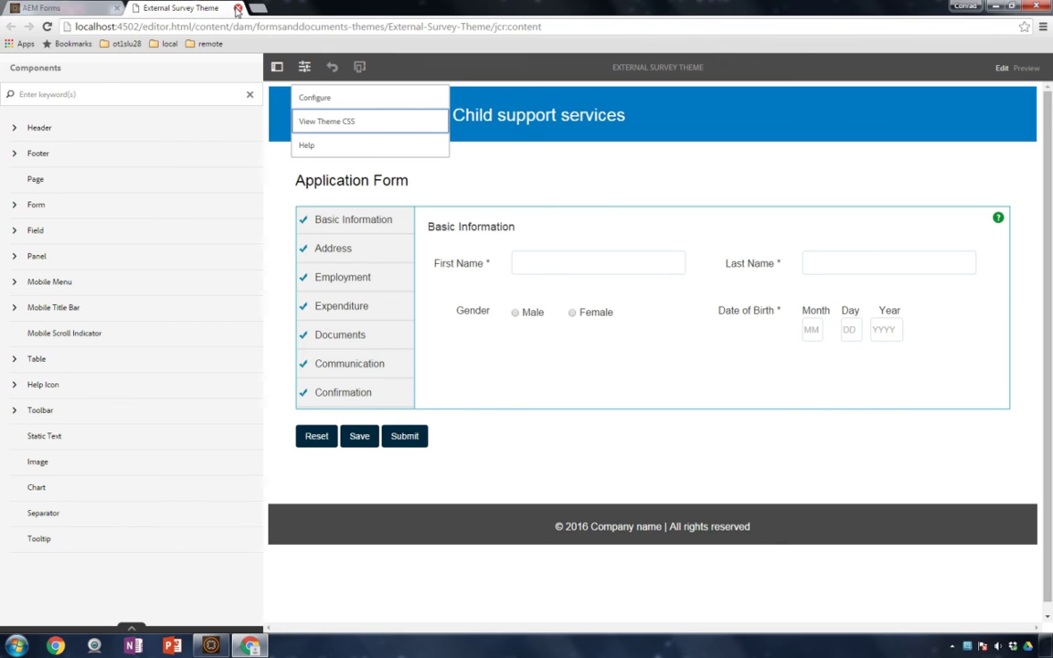
Publish the External Survey Theme from its Themes card, then go to the Navigation screen
{"action": "left_click", "coordinate": [238, 8]}
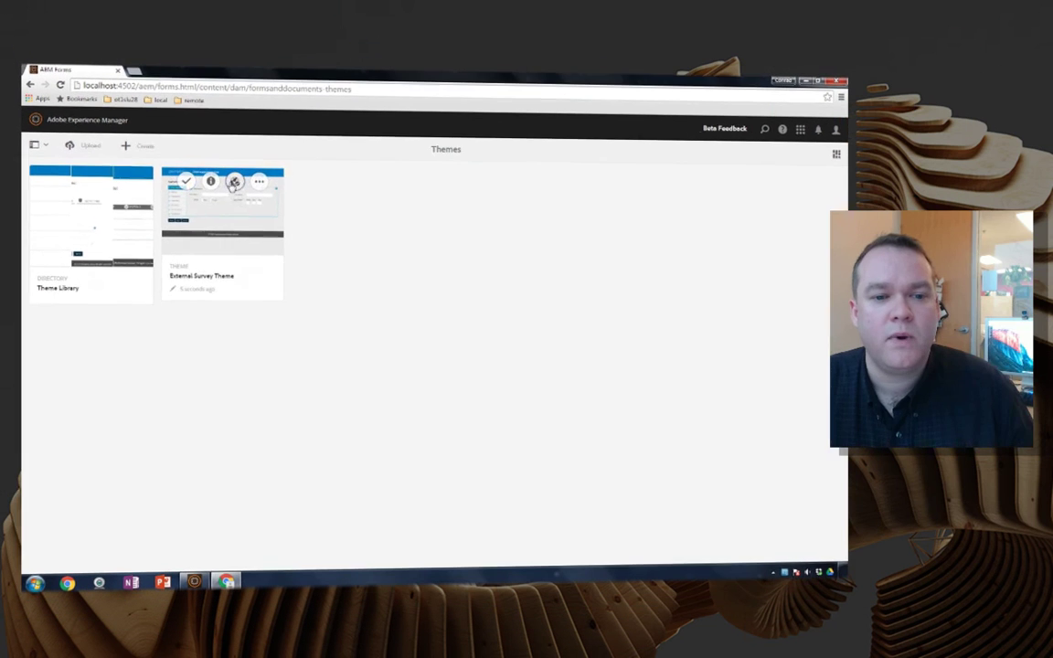
{"action": "left_click", "coordinate": [260, 142]}
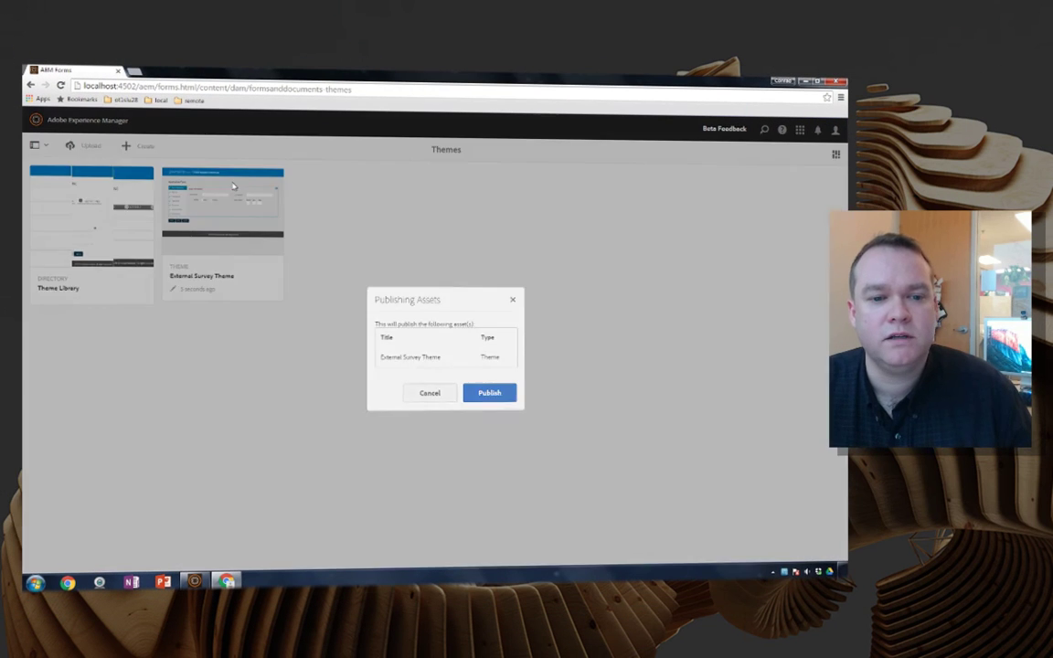
{"action": "left_click", "coordinate": [490, 399]}
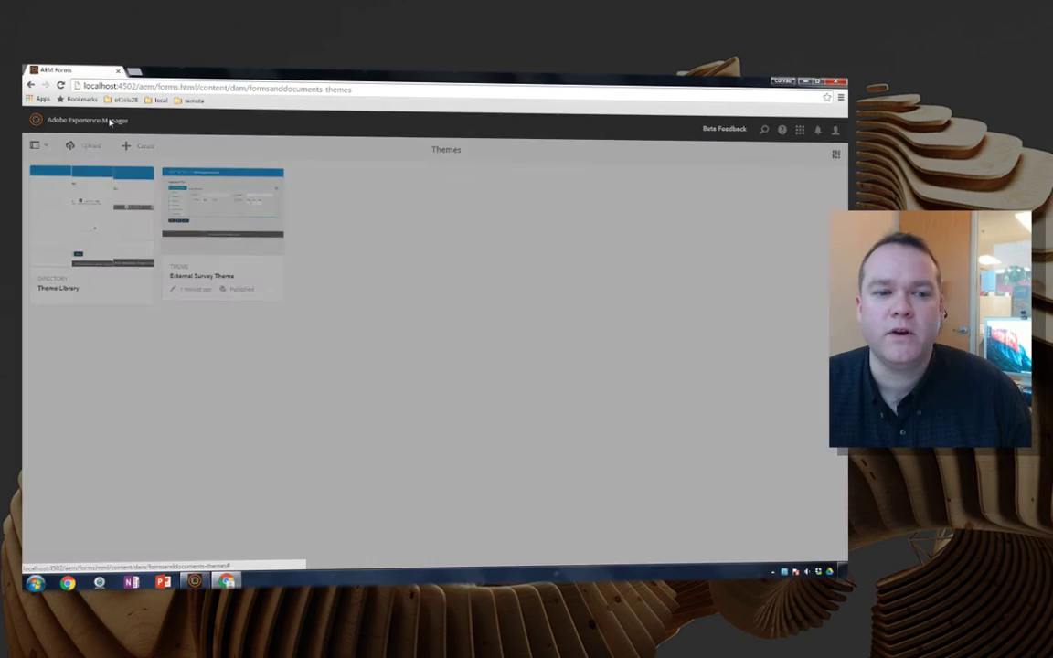
{"action": "left_click", "coordinate": [109, 122]}
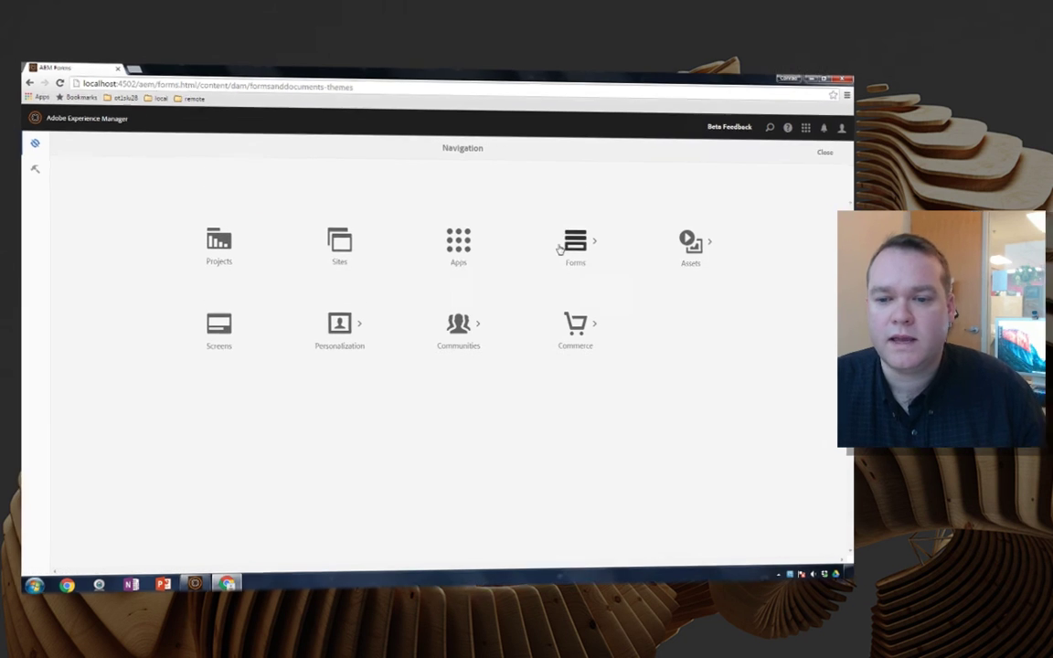
Browse Forms > Forms & Documents > Geometrixx Gov and open Geometrixx Survey Form
{"action": "left_click", "coordinate": [561, 245]}
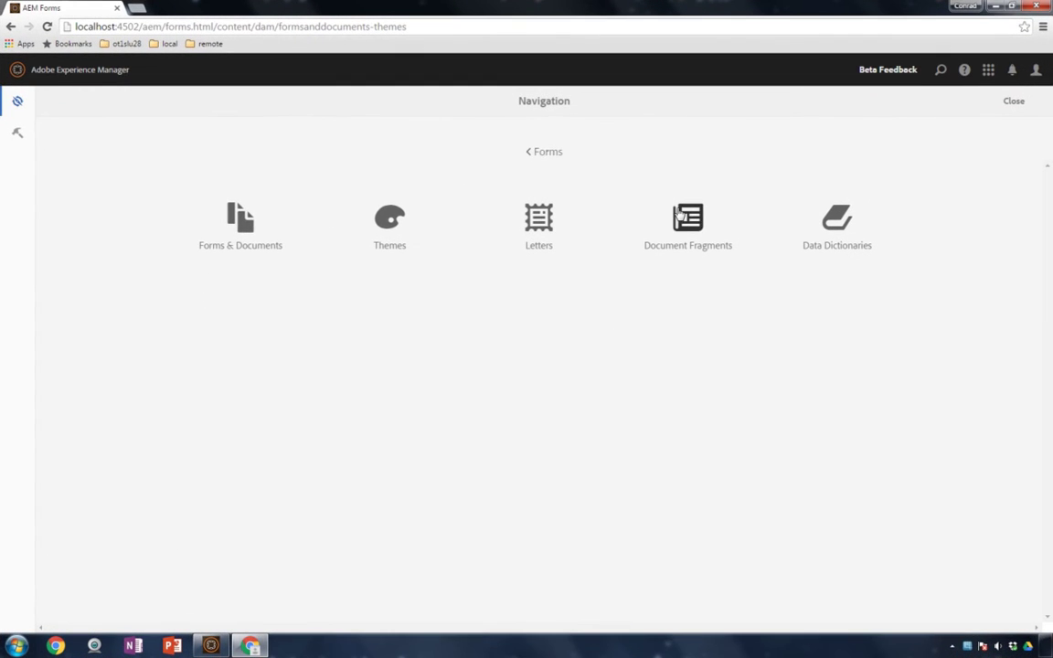
{"action": "left_click", "coordinate": [247, 230]}
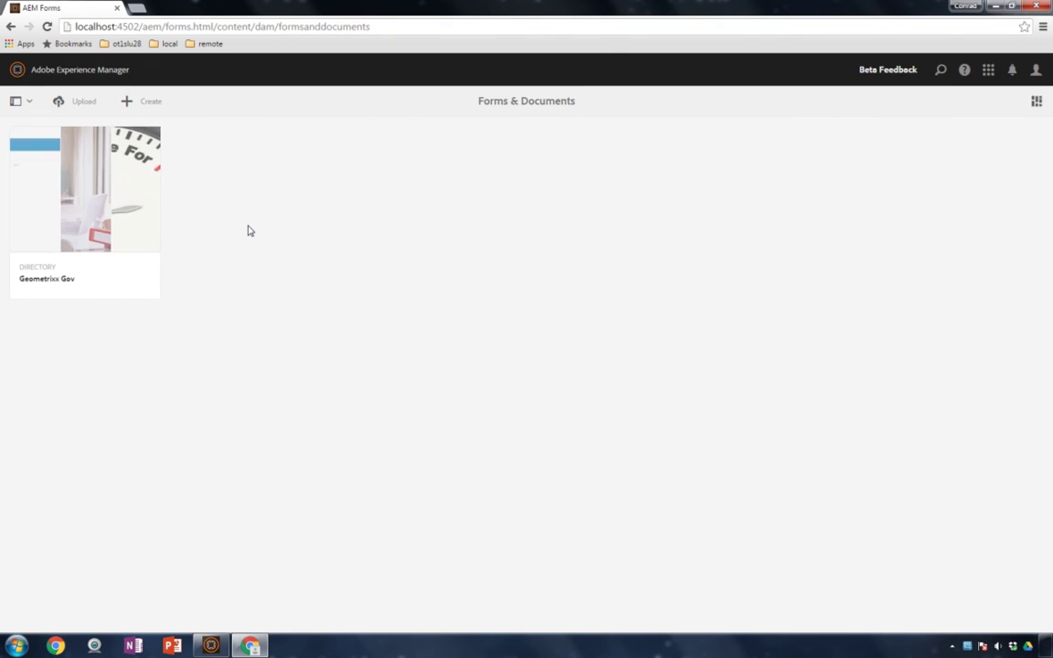
{"action": "left_click", "coordinate": [108, 201]}
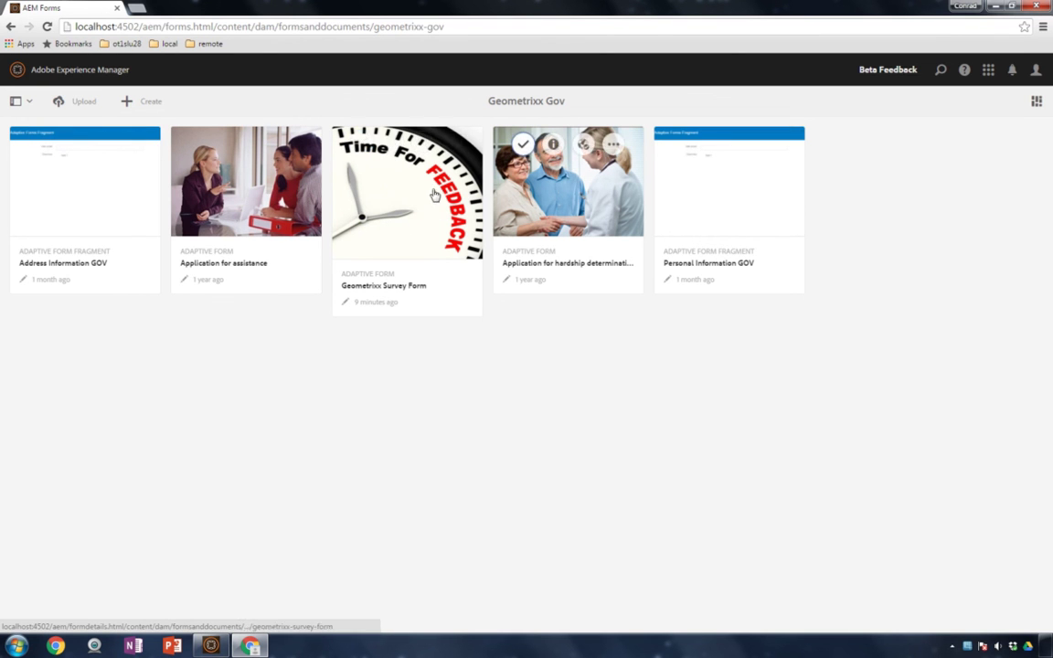
{"action": "left_click", "coordinate": [362, 150]}
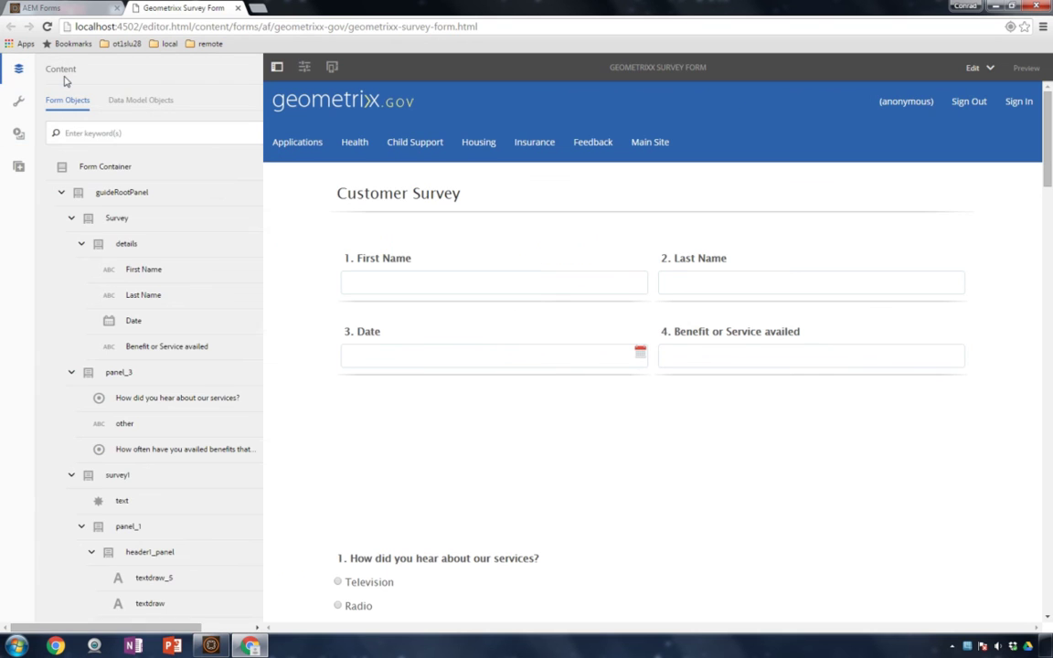
Set the Form Container's Adaptive Form Theme to External Survey Theme and save it
{"action": "left_click", "coordinate": [105, 166]}
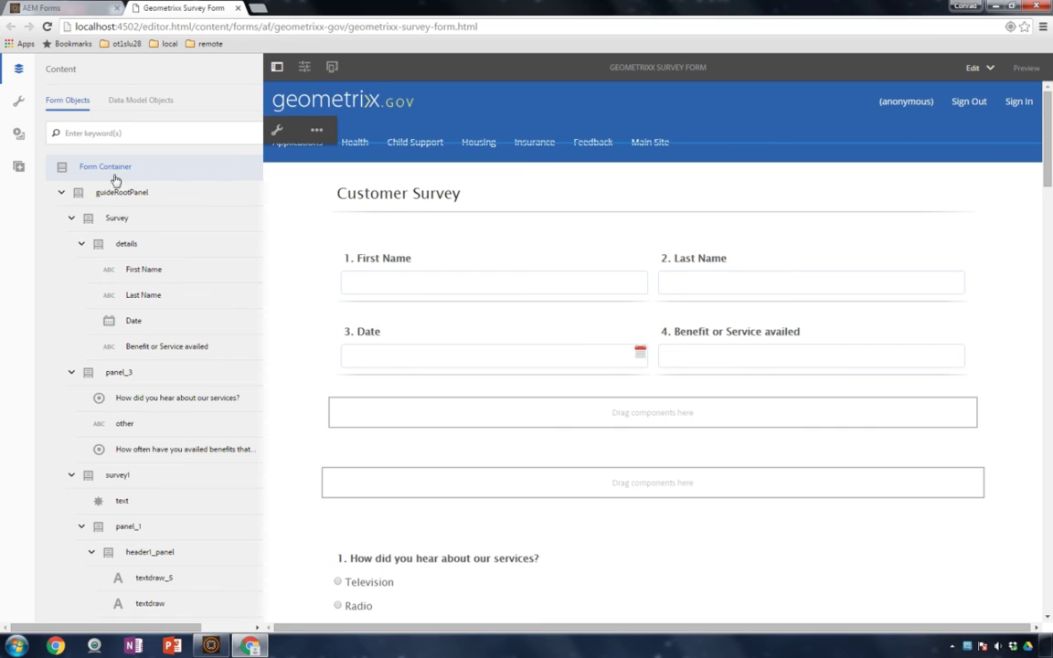
{"action": "left_click", "coordinate": [279, 133]}
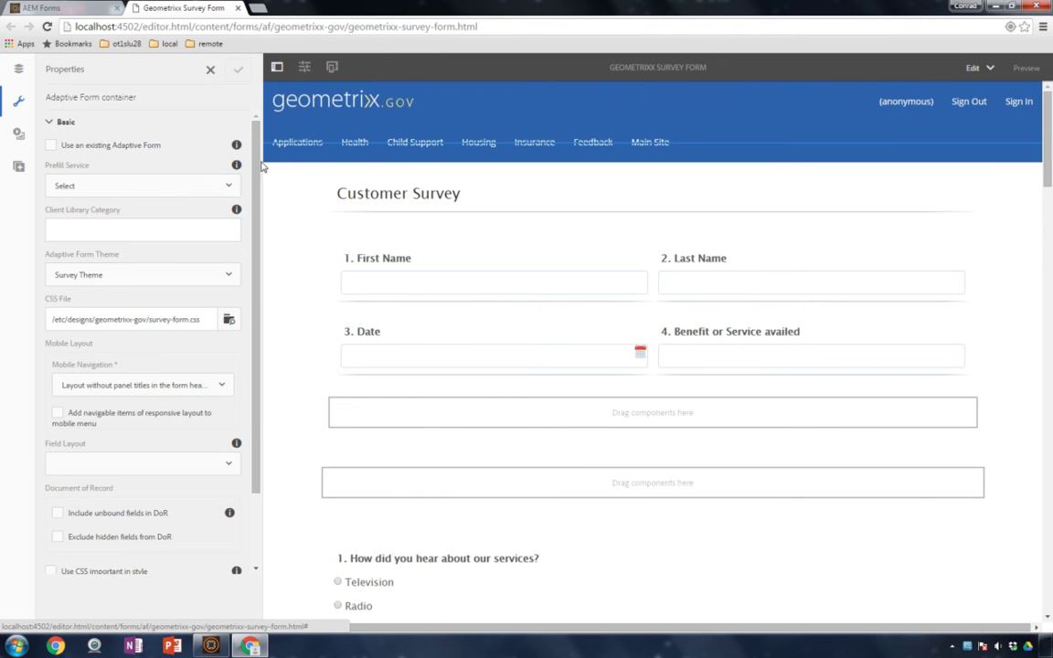
{"action": "left_click_drag", "start_coordinate": [260, 167], "coordinate": [257, 217]}
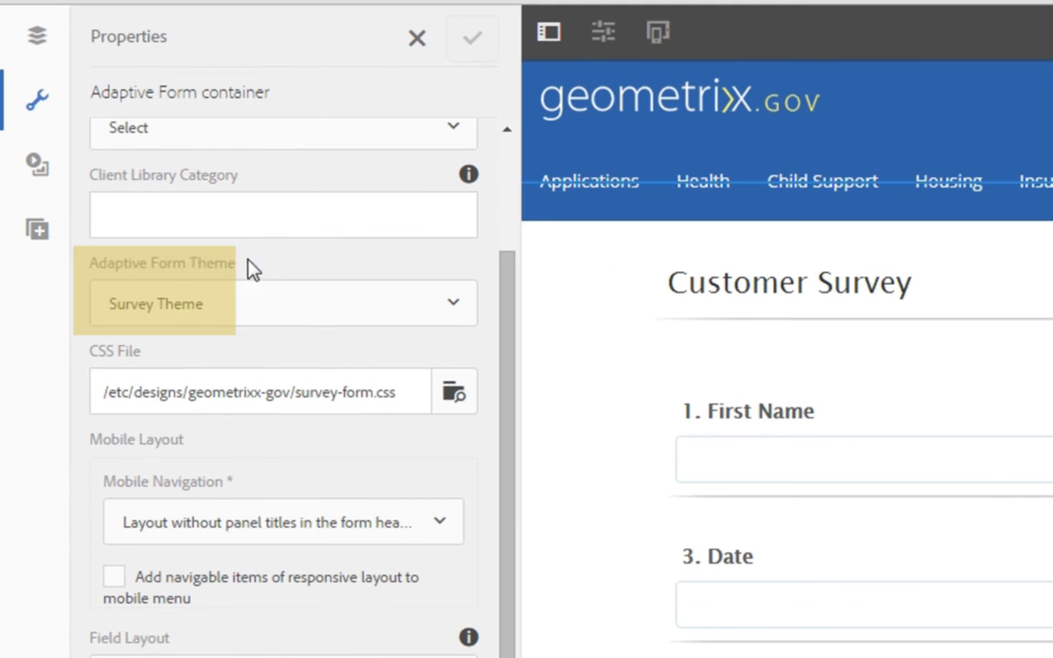
{"action": "left_click", "coordinate": [294, 315]}
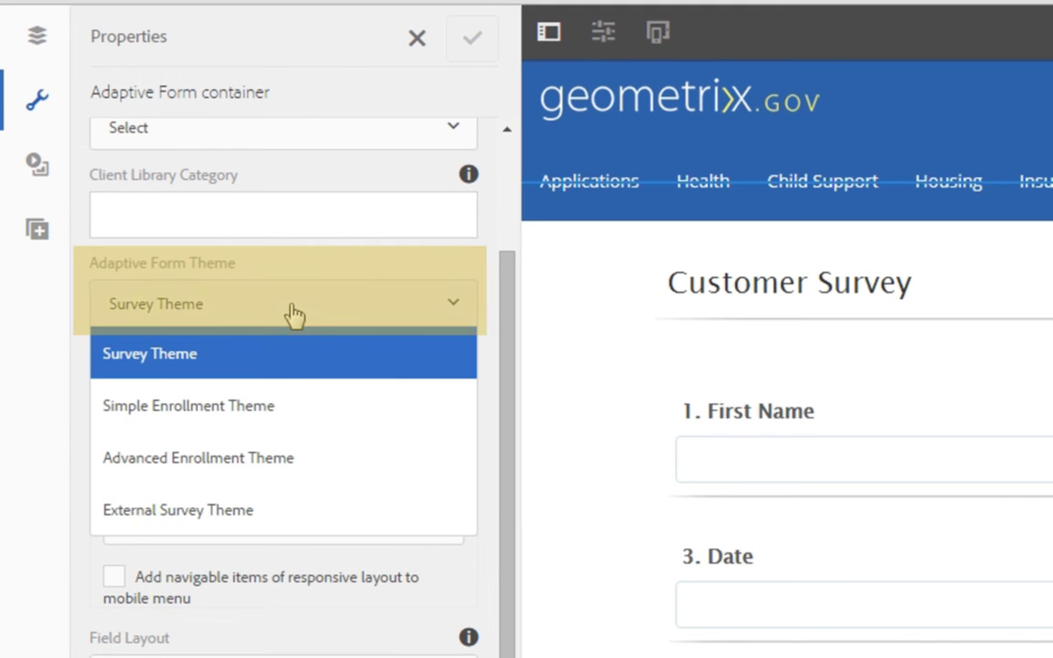
{"action": "left_click", "coordinate": [277, 521]}
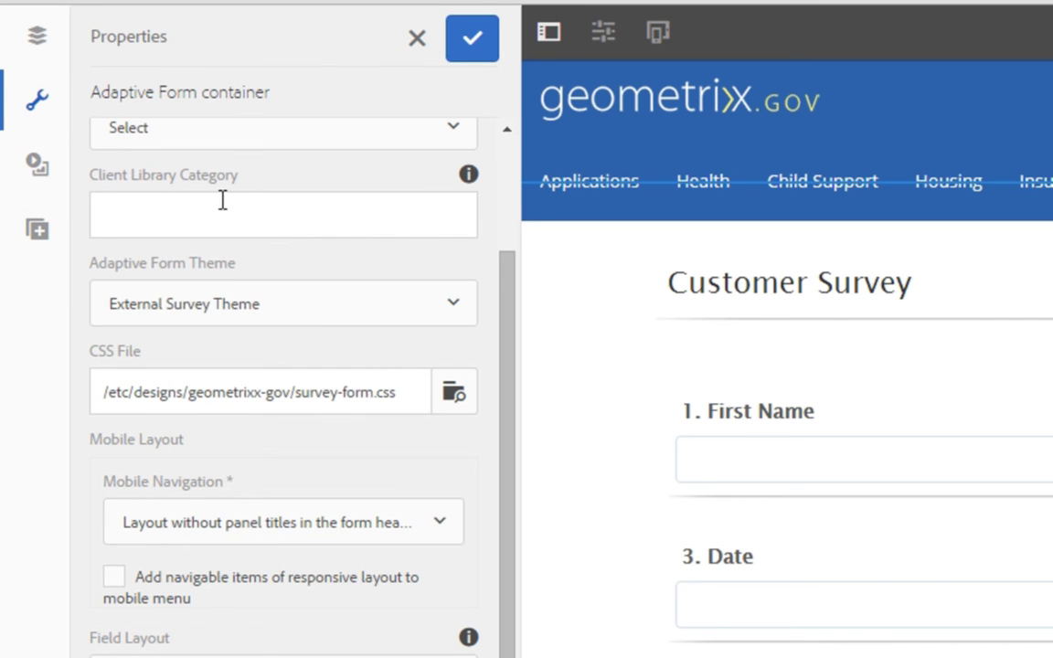
{"action": "left_click", "coordinate": [474, 48]}
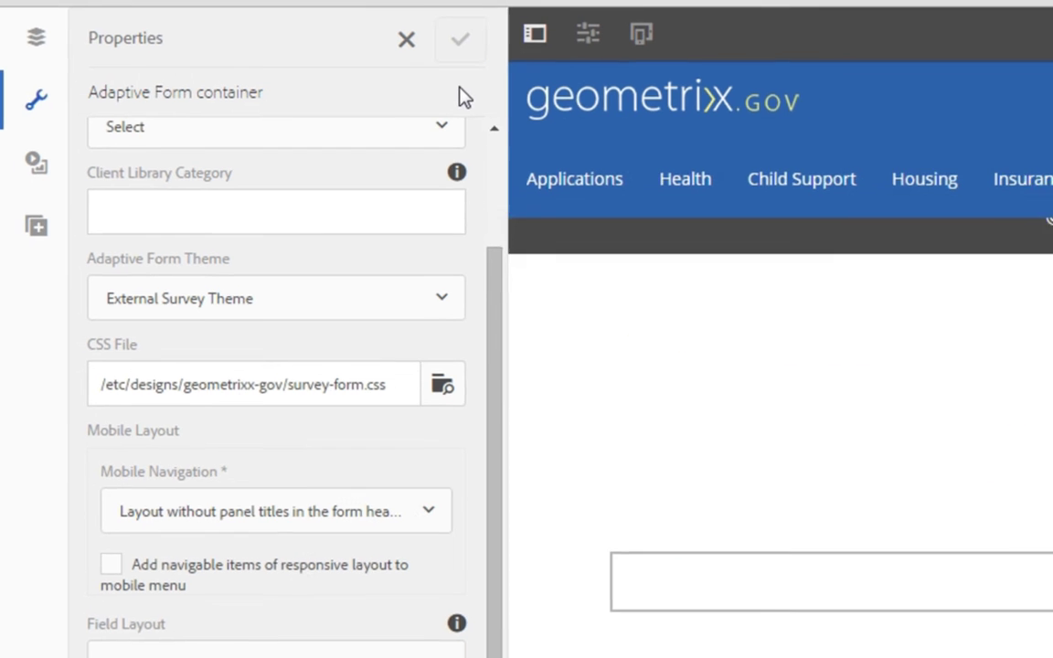